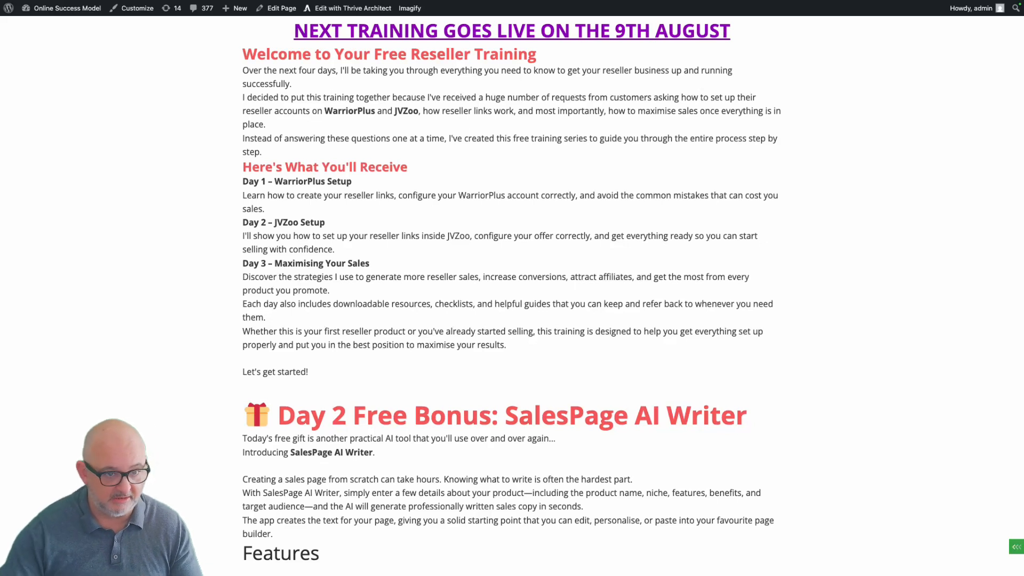
Review the reseller training page, including the three-day outline, the Day 2 SalesPage AI Writer bonus and the opt-in form.
scroll(512, 288, down, 8)
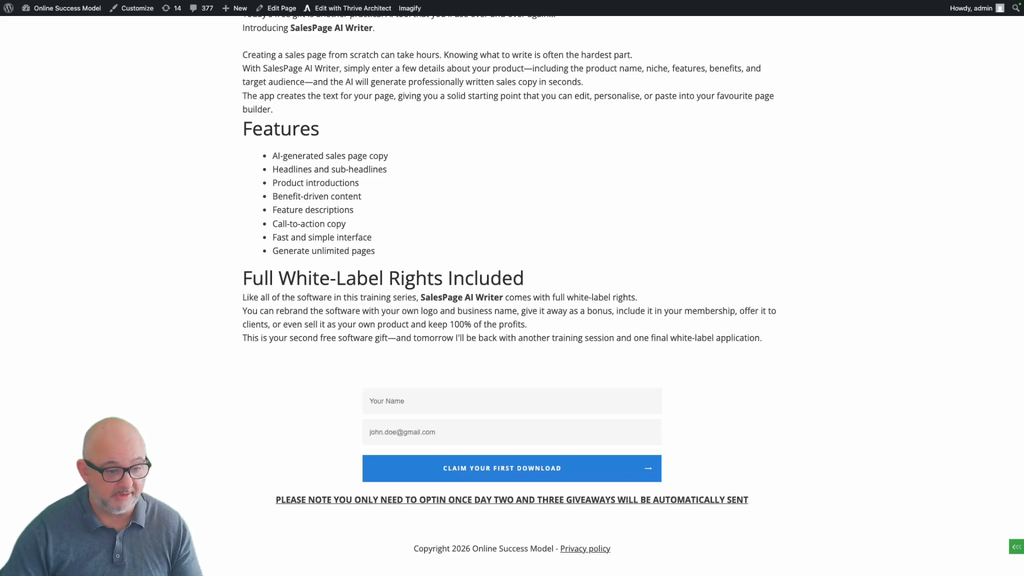
scroll(513, 288, up, 10)
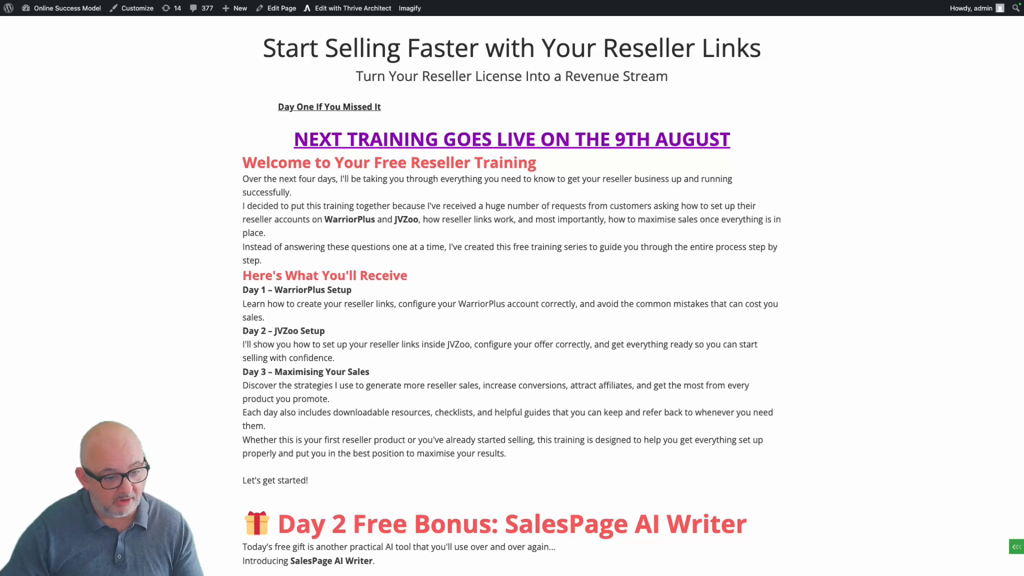
scroll(513, 296, down, 3)
scroll(513, 296, down, 3)
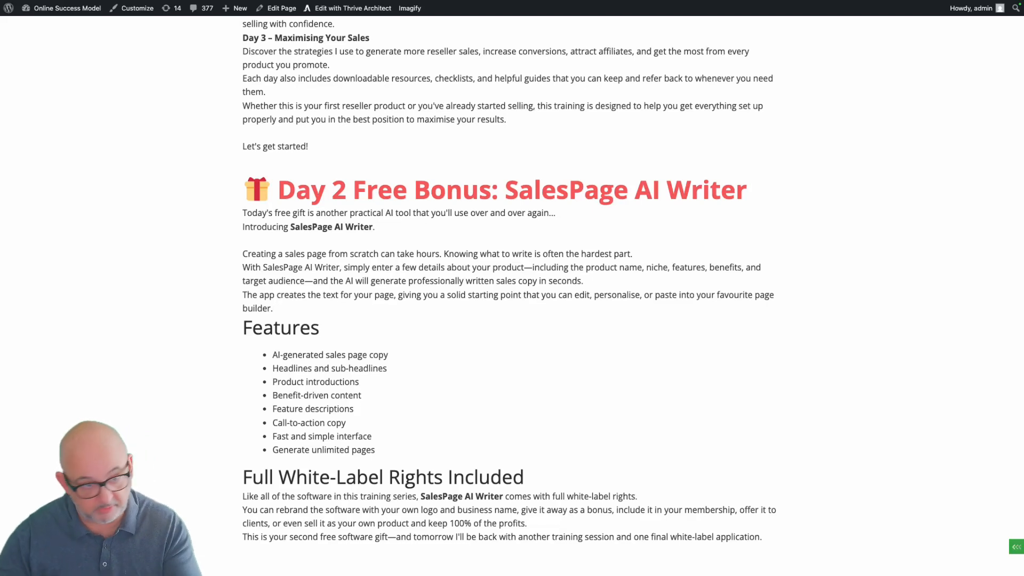
Switch to the PageWriter AI page form and set the product or service name to "Bonus Page Builder AI".
mouse_move(389, 1)
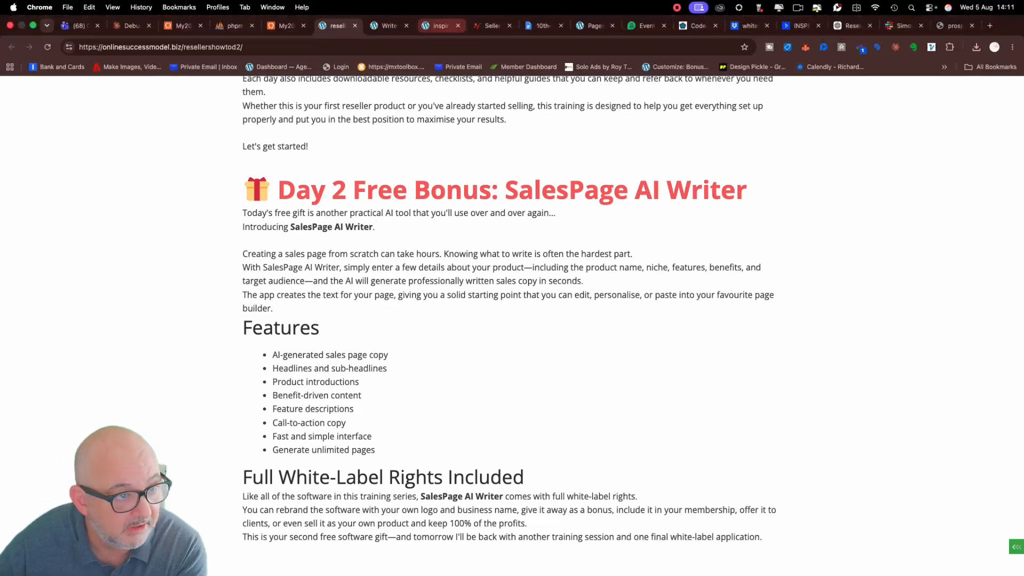
click(389, 26)
scroll(512, 320, up, 1)
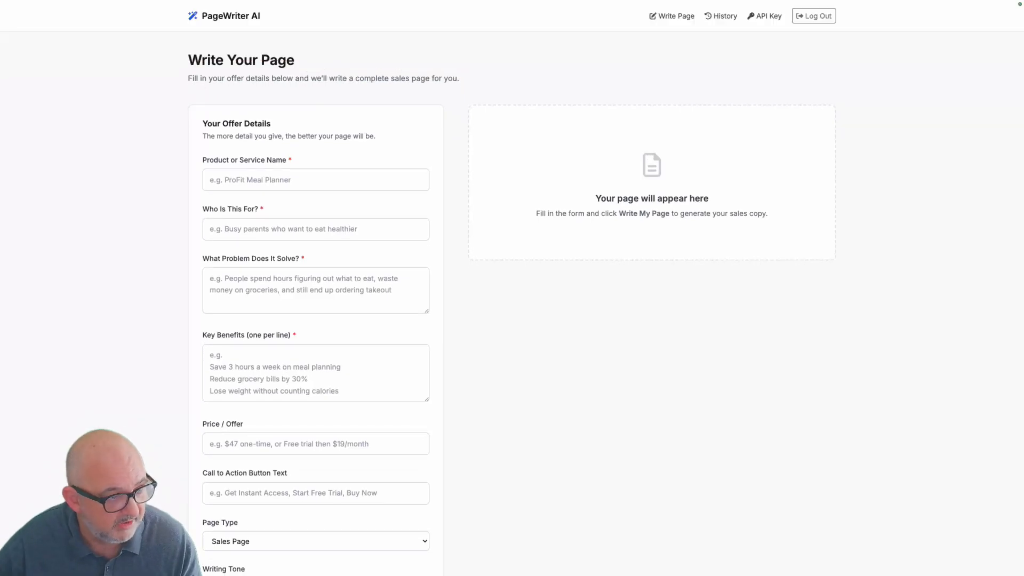
click(299, 180)
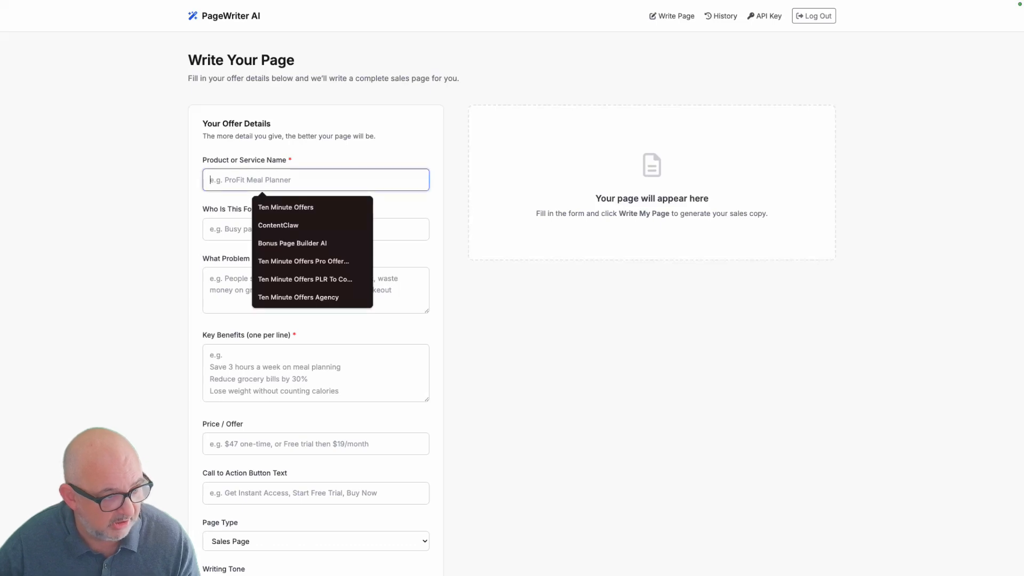
key(Down)
key(Down)
key(Down)
key(Return)
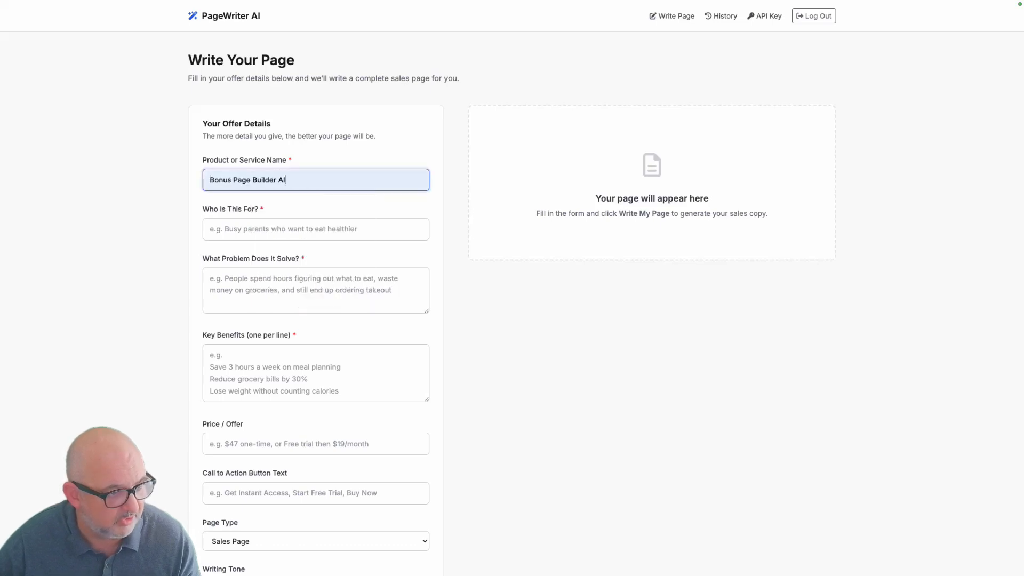
Enter "Affiliate Marketers" as the audience the product is for.
key(Tab)
text(A)
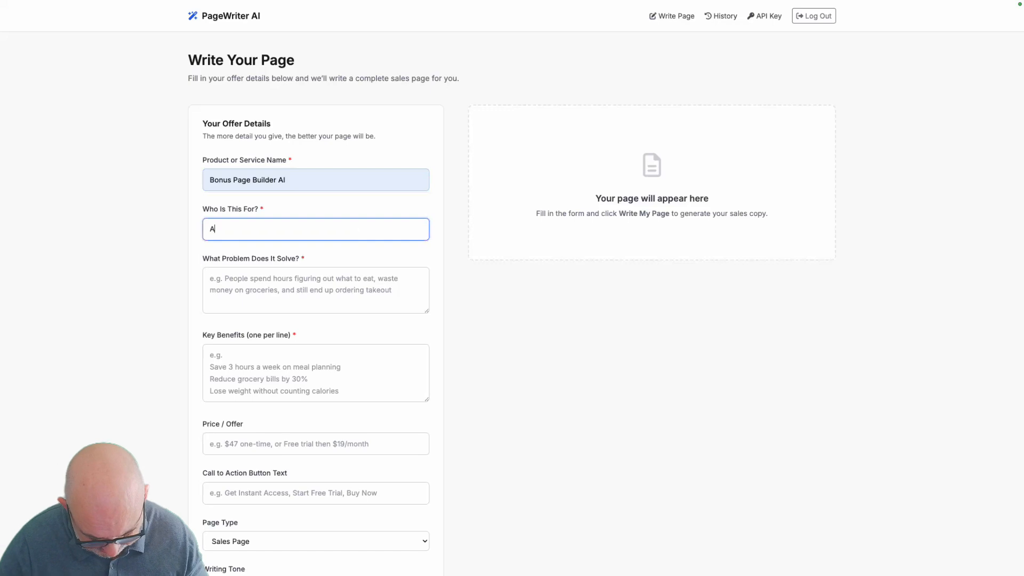
text(ffiliate Ma)
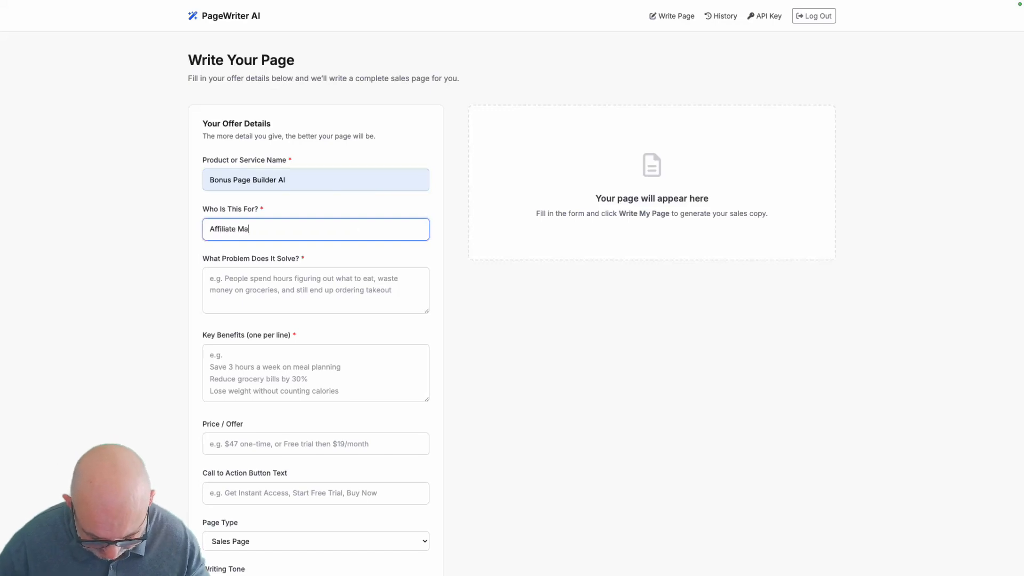
text(rketers)
Describe the problem the product solves as "Helps affiliate marketers build better affiliate campaigns".
key(Tab)
text(Helps a)
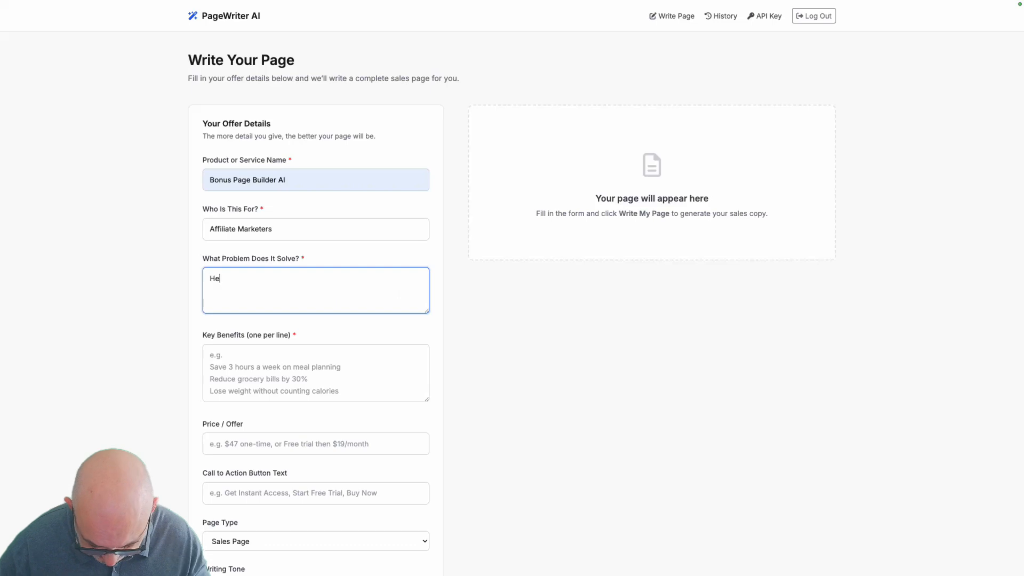
key(BackSpace)
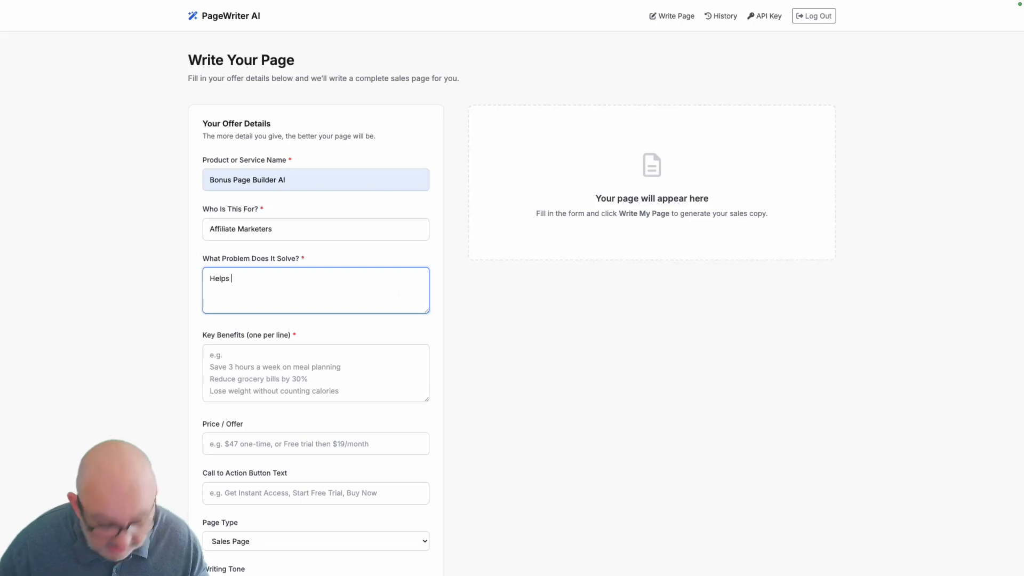
text(affili)
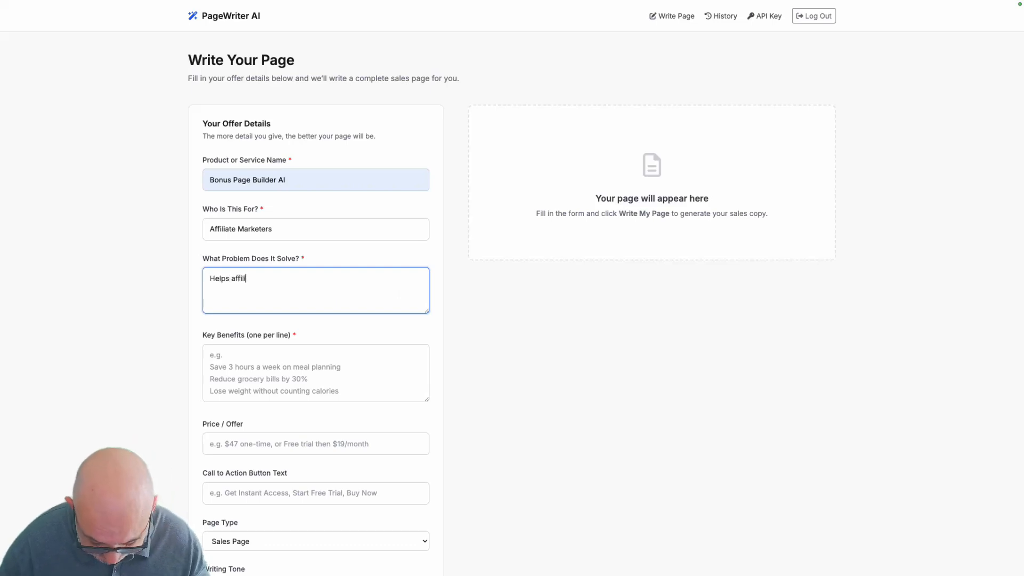
text(ate marketers)
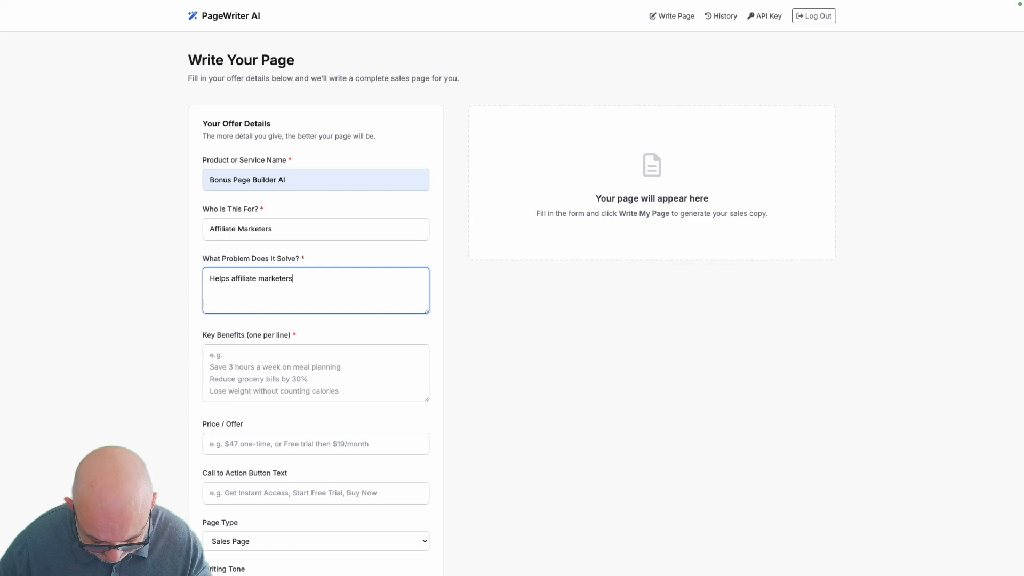
text( build bet)
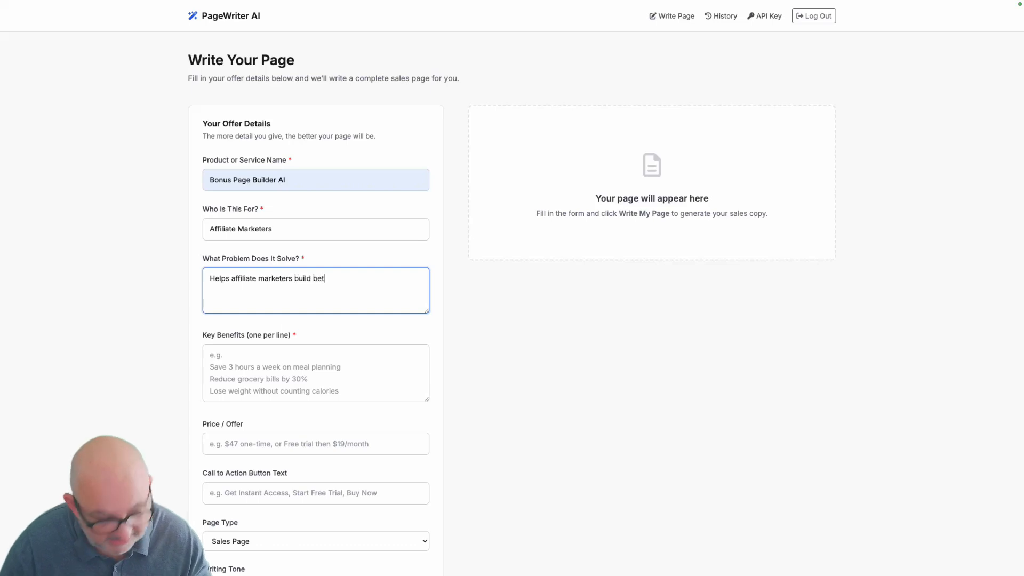
text(ter affi)
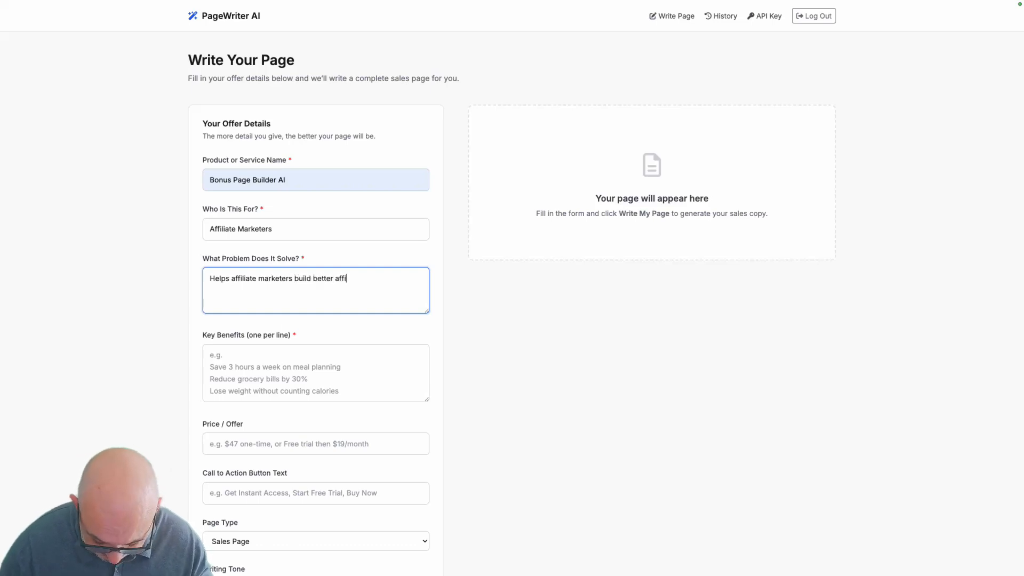
text(liate campaigns)
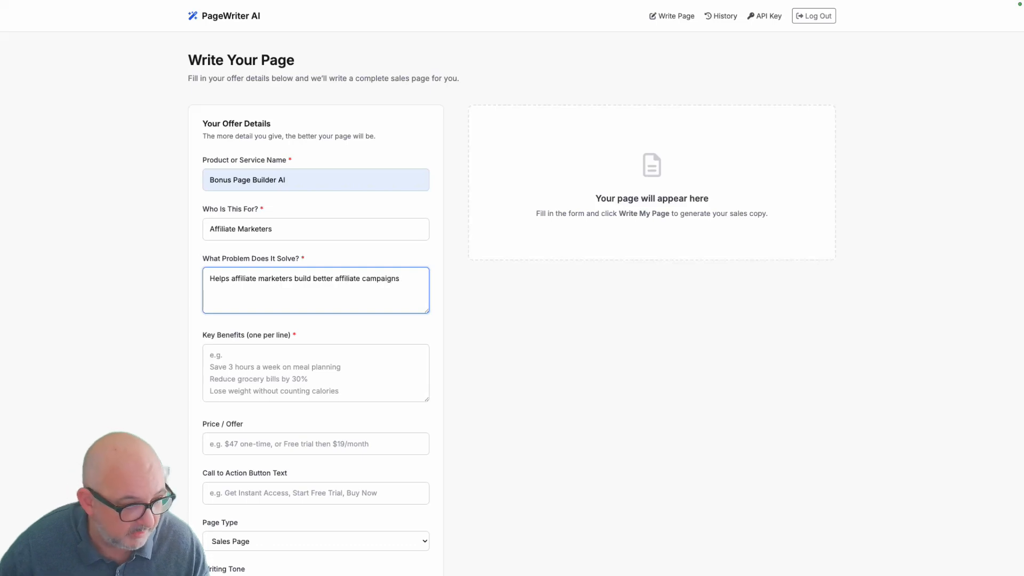
List the key benefits "bonus library" and "bonus page" on separate lines.
key(Tab)
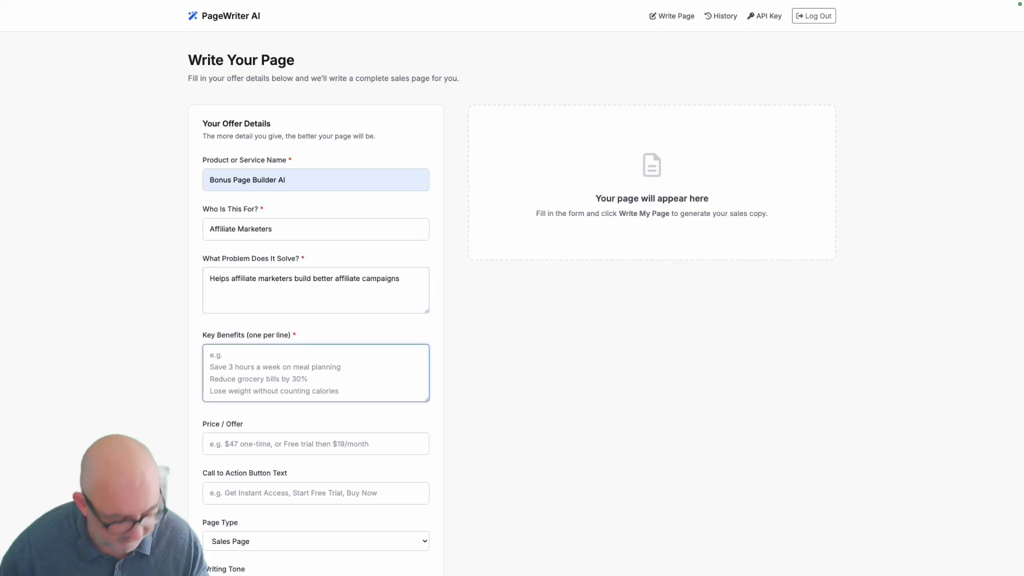
text(bonus l)
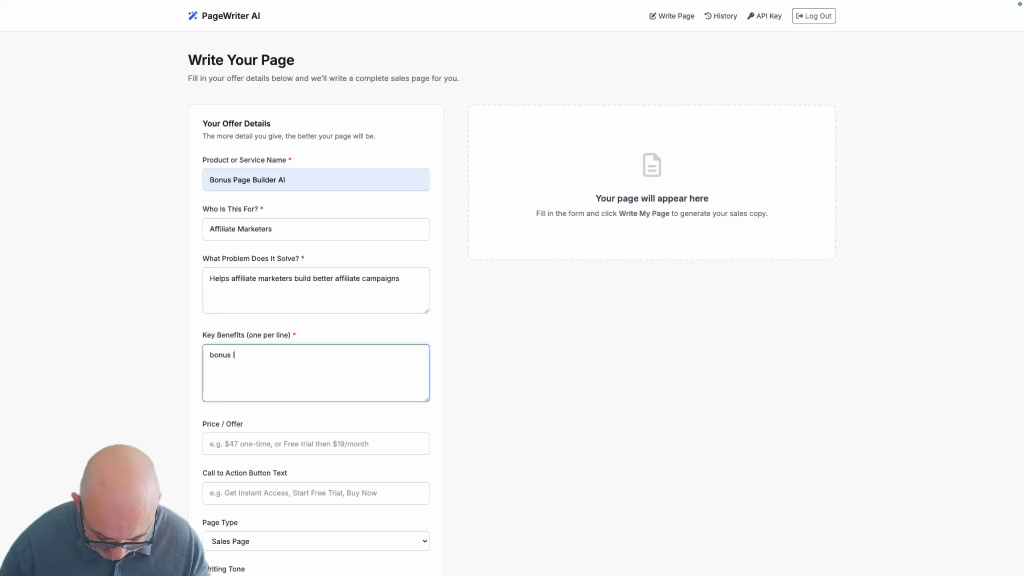
text(ibarary)
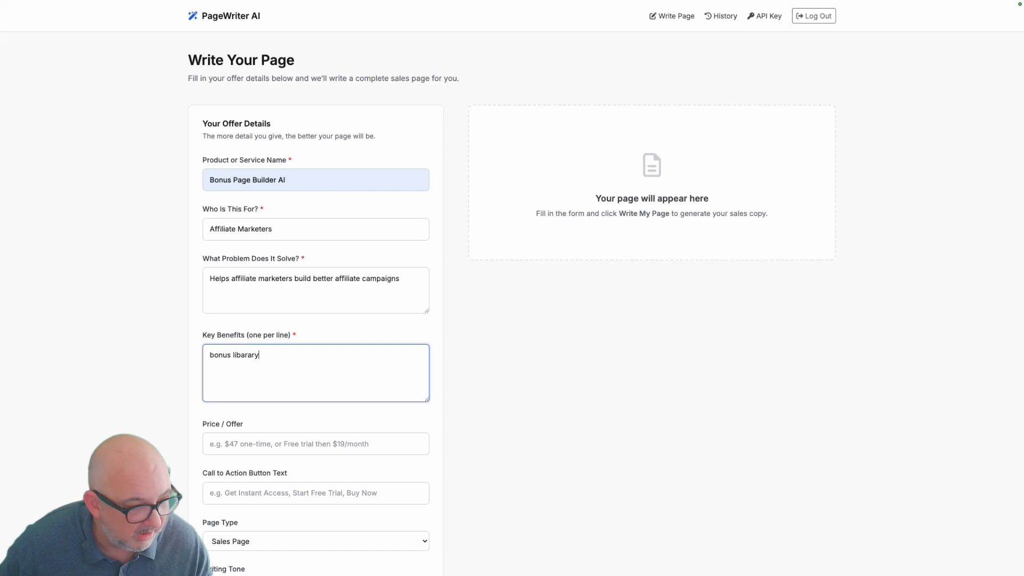
key(BackSpace)
key(BackSpace)
key(BackSpace)
key(BackSpace)
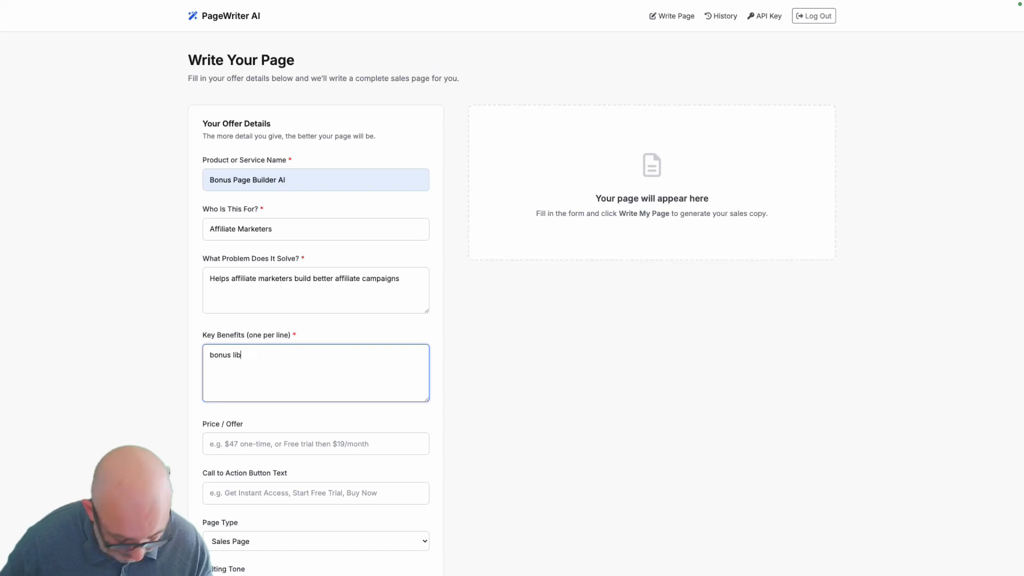
text(rary )
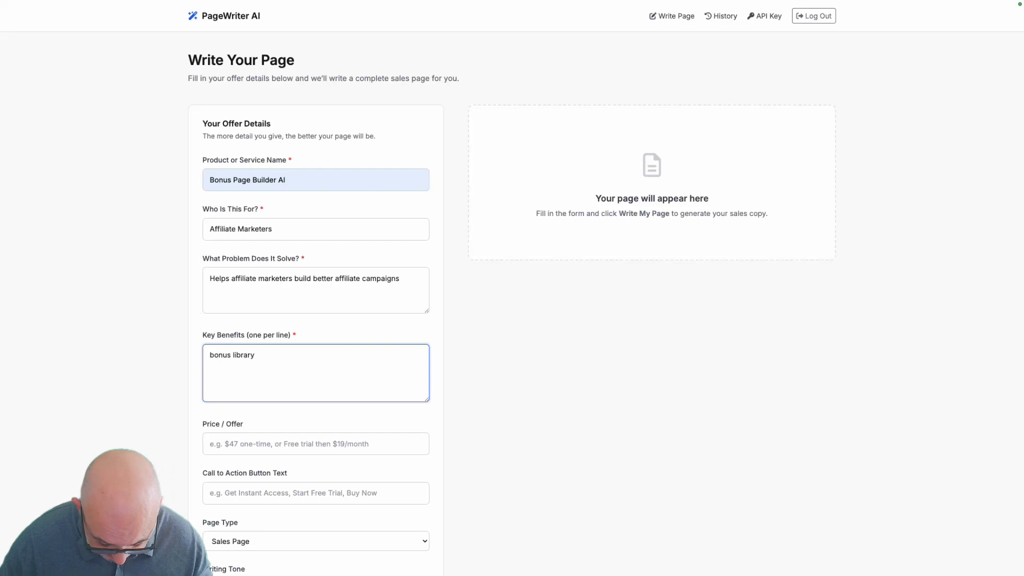
text(bonus page)
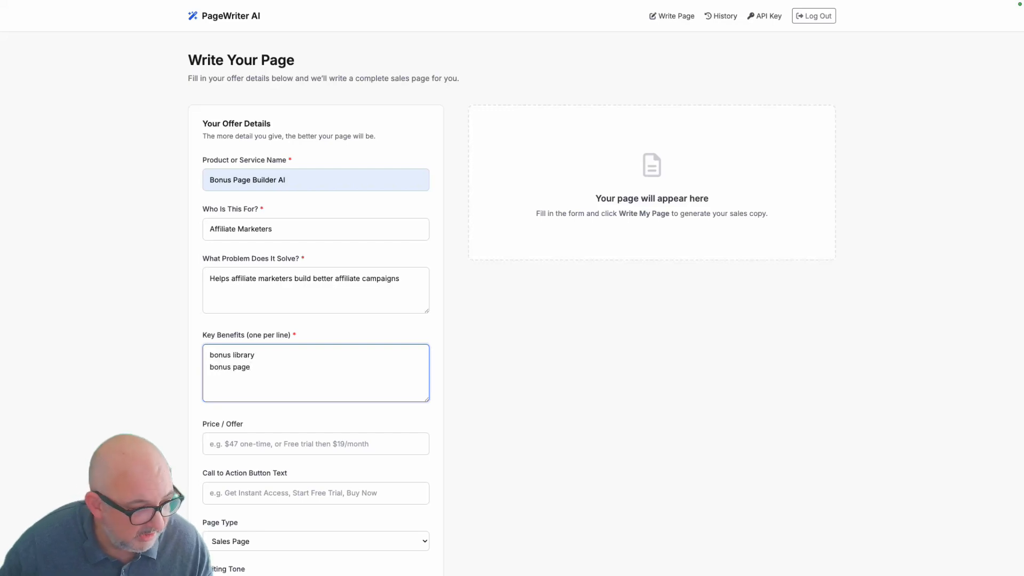
Set the price to 97 and the call to action button text to "Get Your Access Here".
key(Tab)
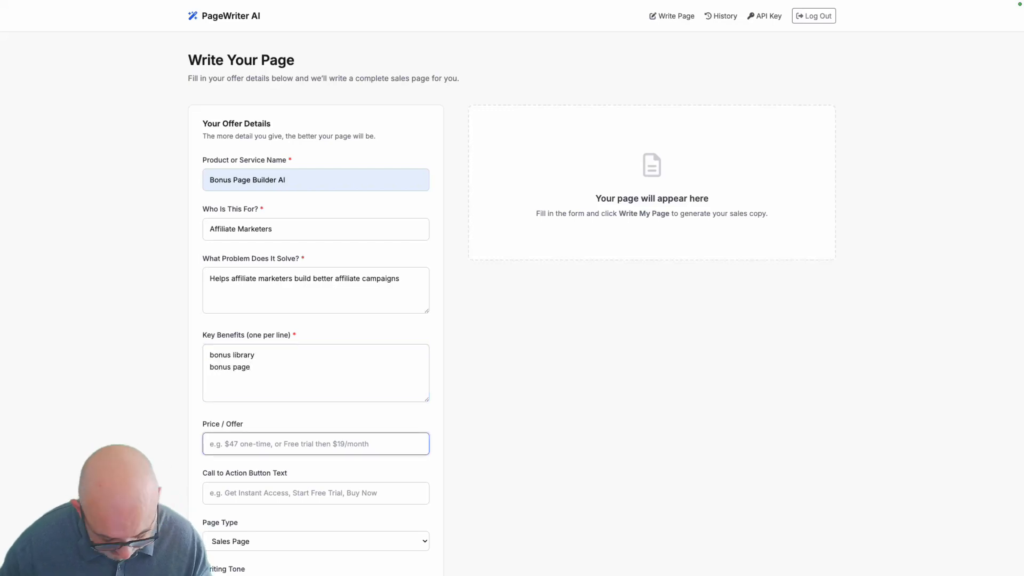
text(9)
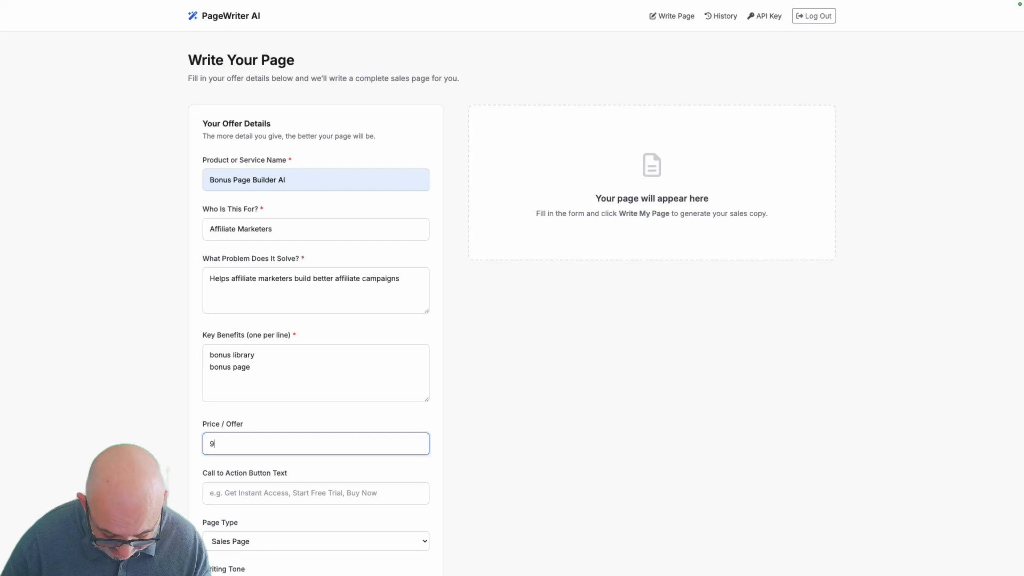
text(7)
scroll(315, 330, down, 1)
key(Tab)
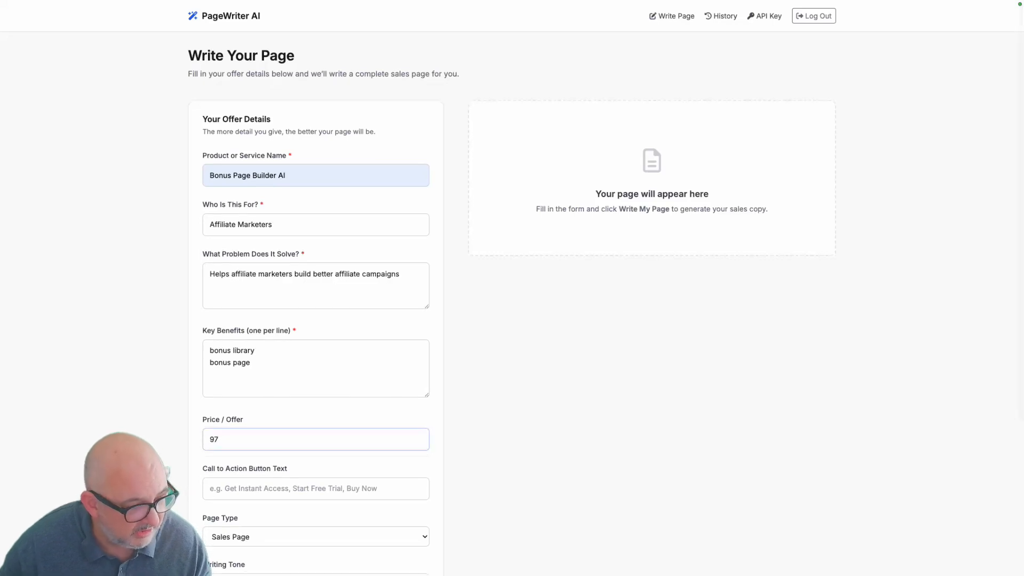
text(Get Your Access Here)
Choose Sales Page as the page type and Inspirational & Motivating as the writing tone.
scroll(512, 304, down, 2)
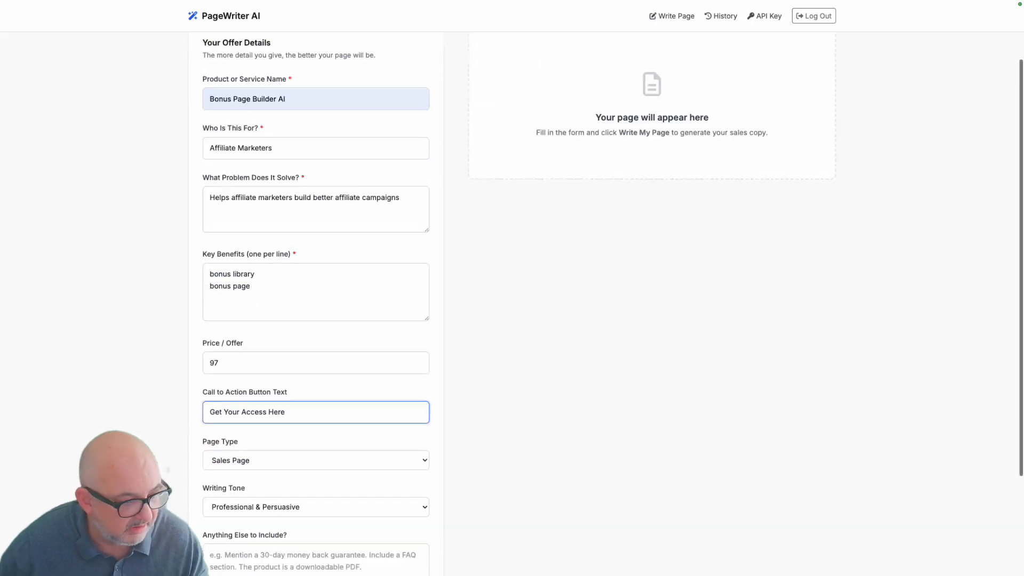
scroll(316, 433, down, 1)
click(316, 432)
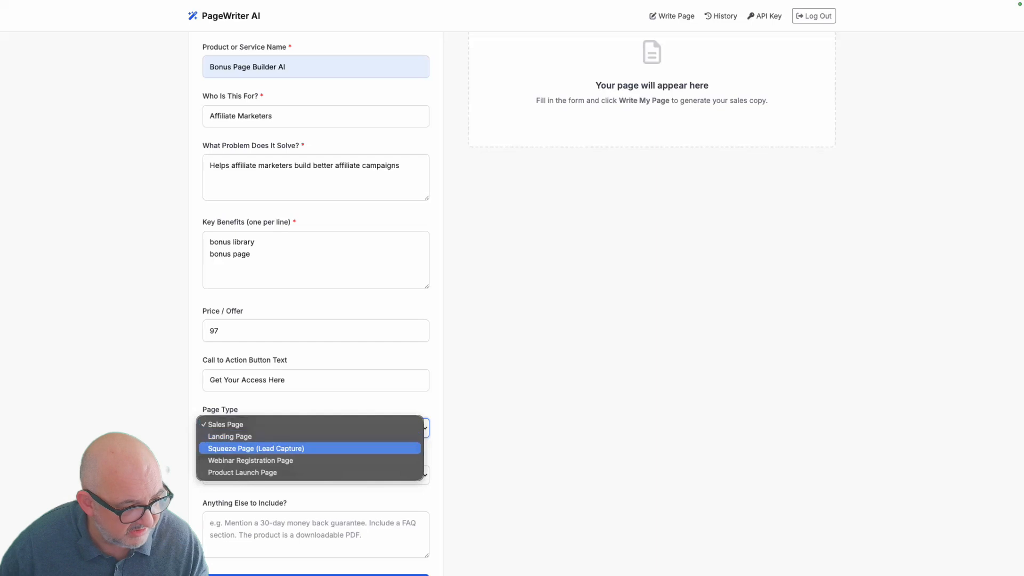
click(310, 425)
scroll(315, 416, down, 2)
click(315, 409)
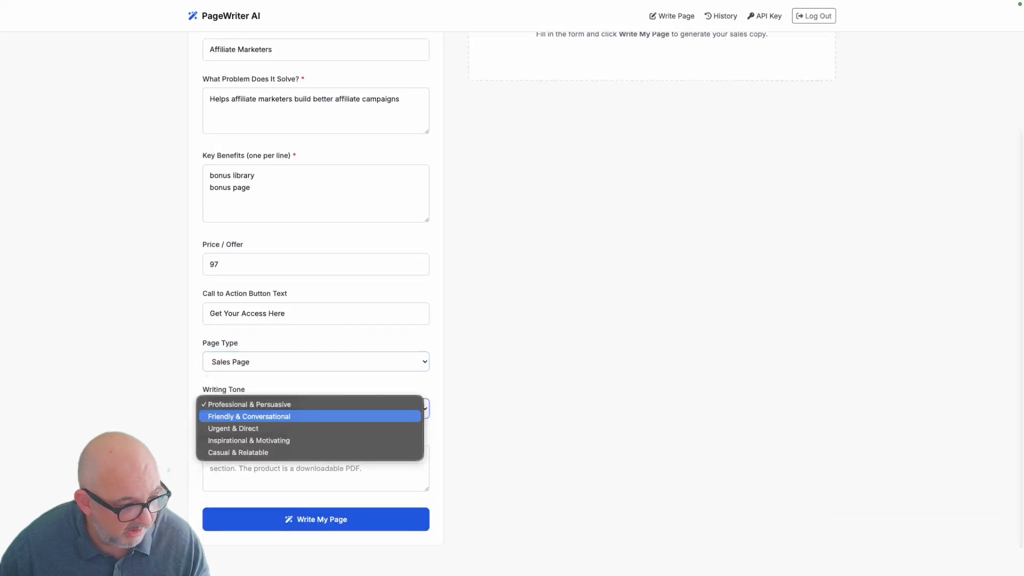
click(249, 440)
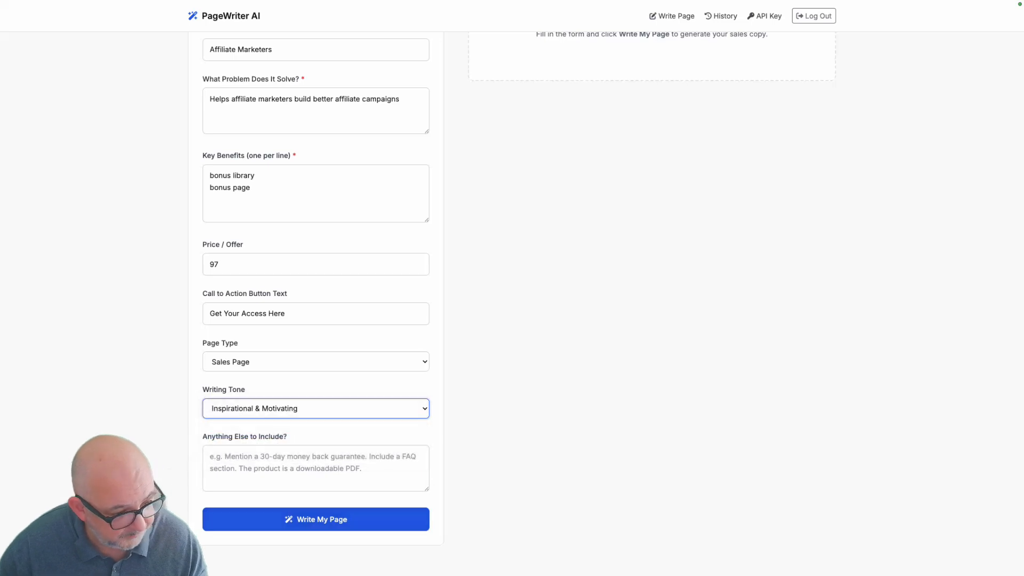
Generate the sales page from the offer details and copy the generated text.
click(316, 519)
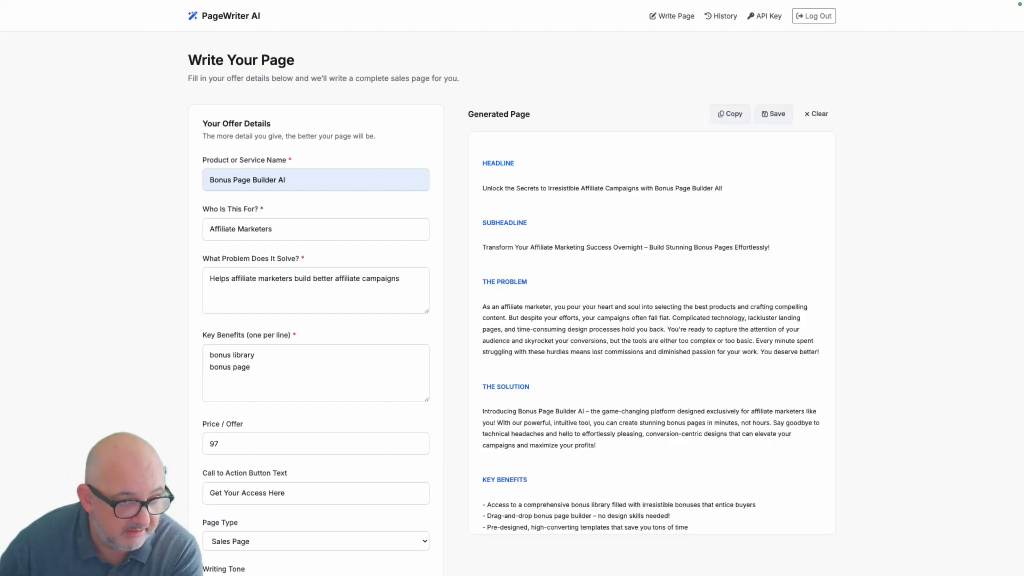
scroll(652, 333, down, 8)
scroll(652, 254, down, 10)
scroll(652, 254, up, 15)
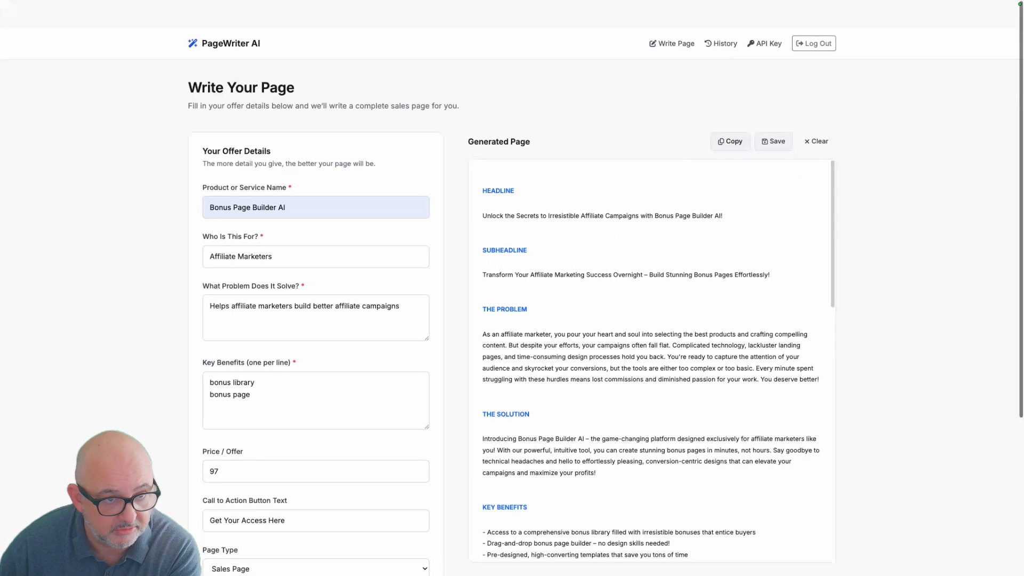
click(730, 115)
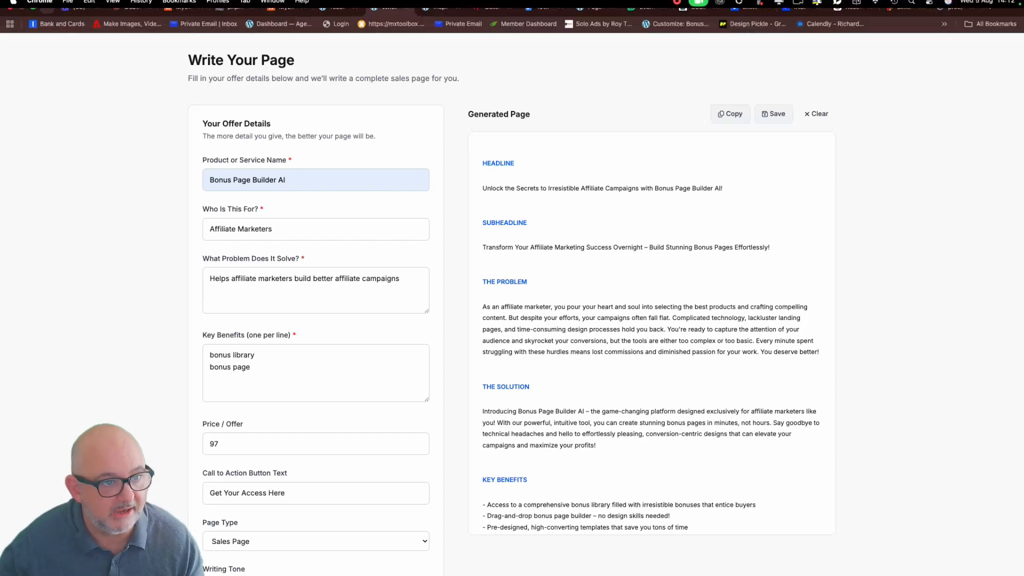
Switch to the JVZoo seller dashboard and start adding a new product for immediate sale rather than a release calendar entry.
click(441, 11)
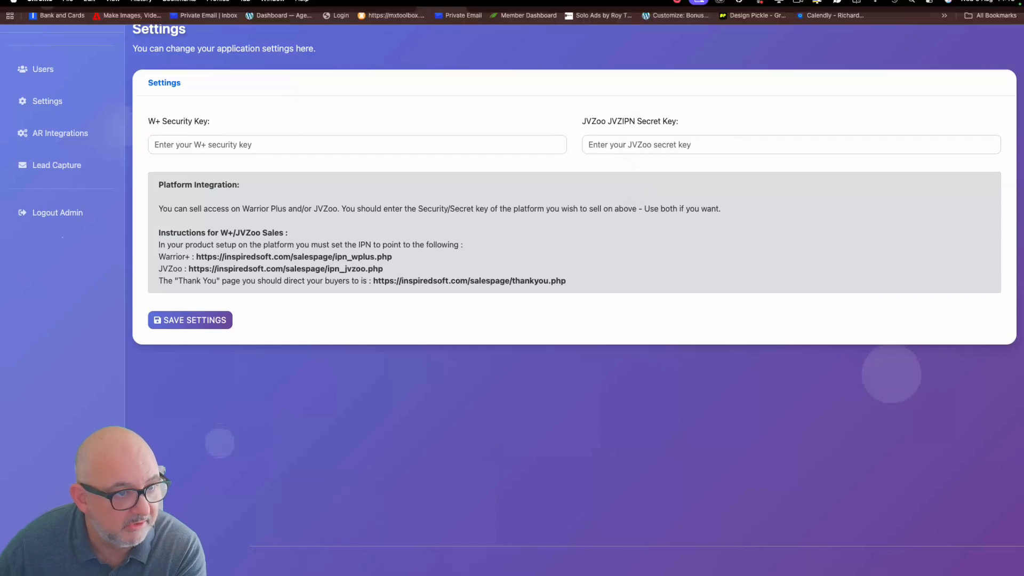
click(491, 23)
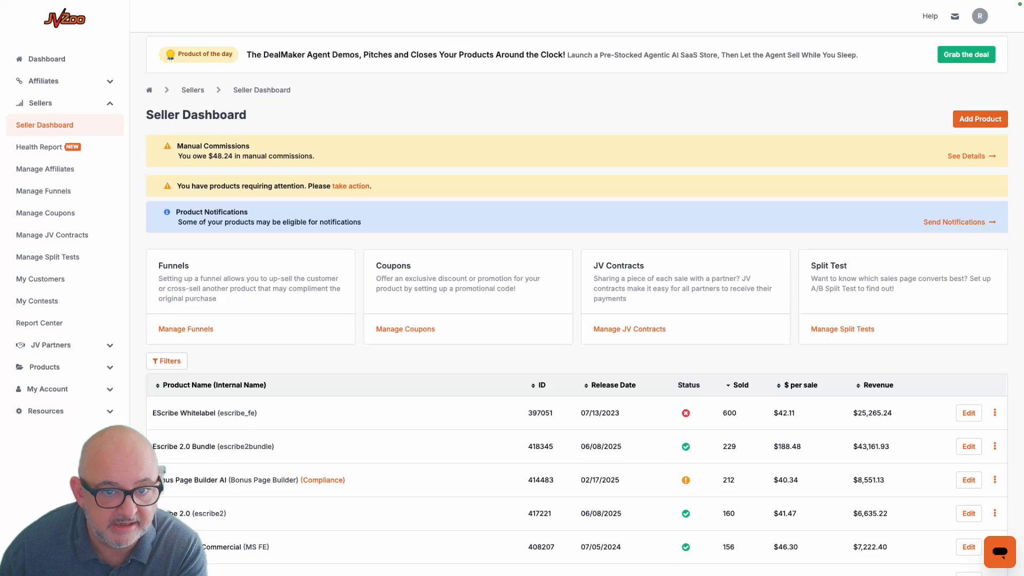
click(980, 119)
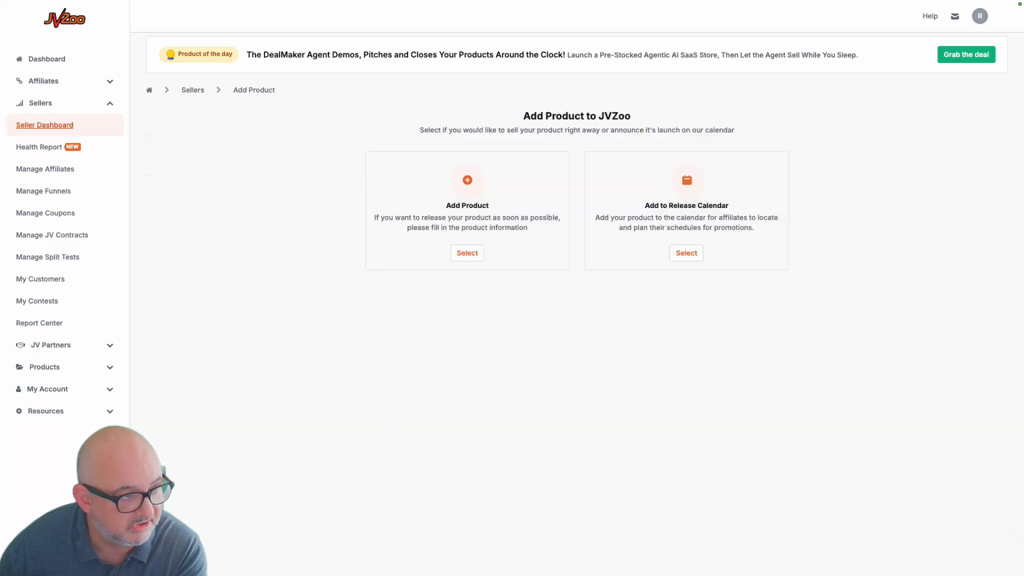
click(467, 254)
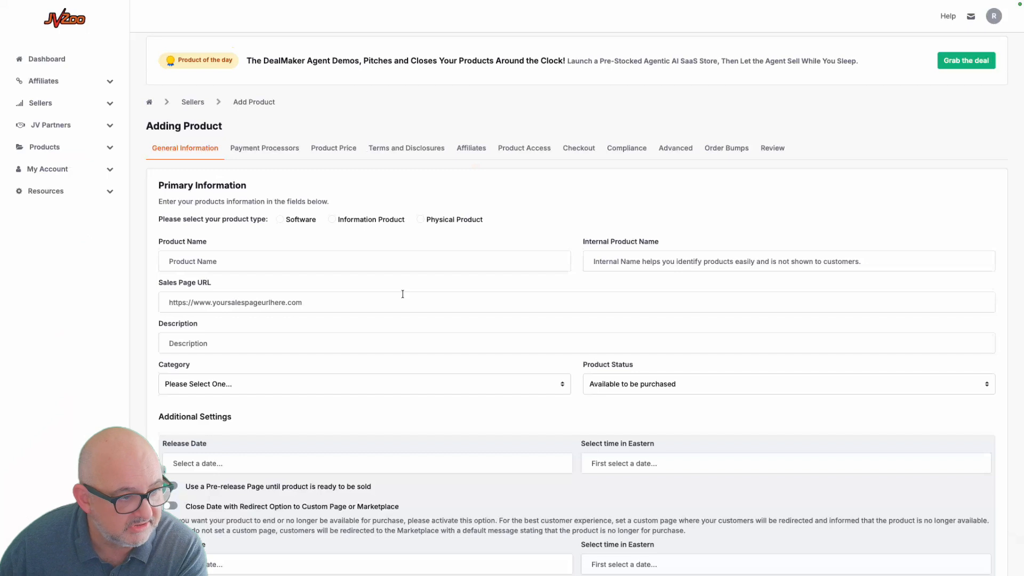
Name the product "Sales Page Writer" with the internal name "salepagewriter" and set its product type to Software.
click(394, 261)
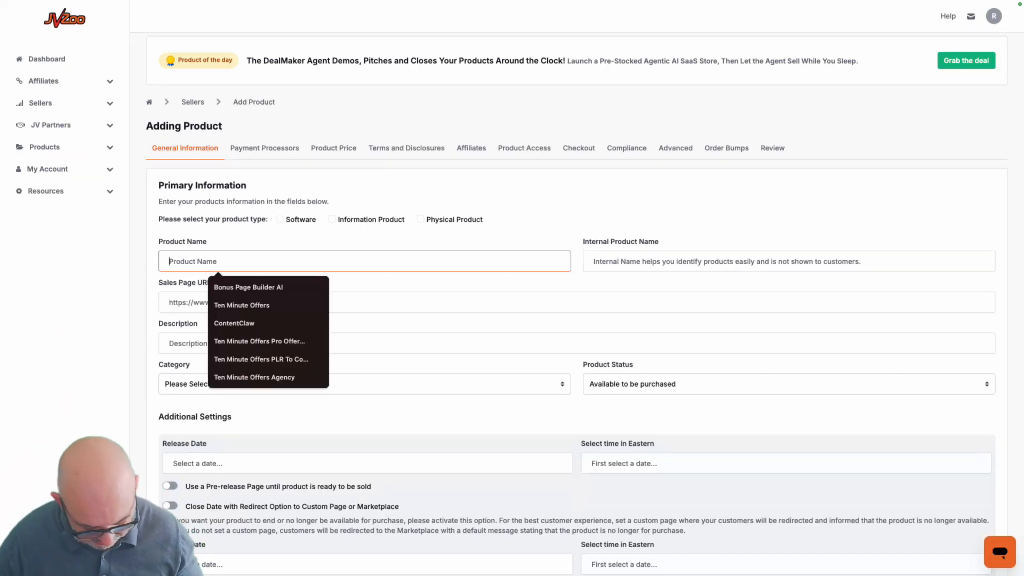
text(Sales Page)
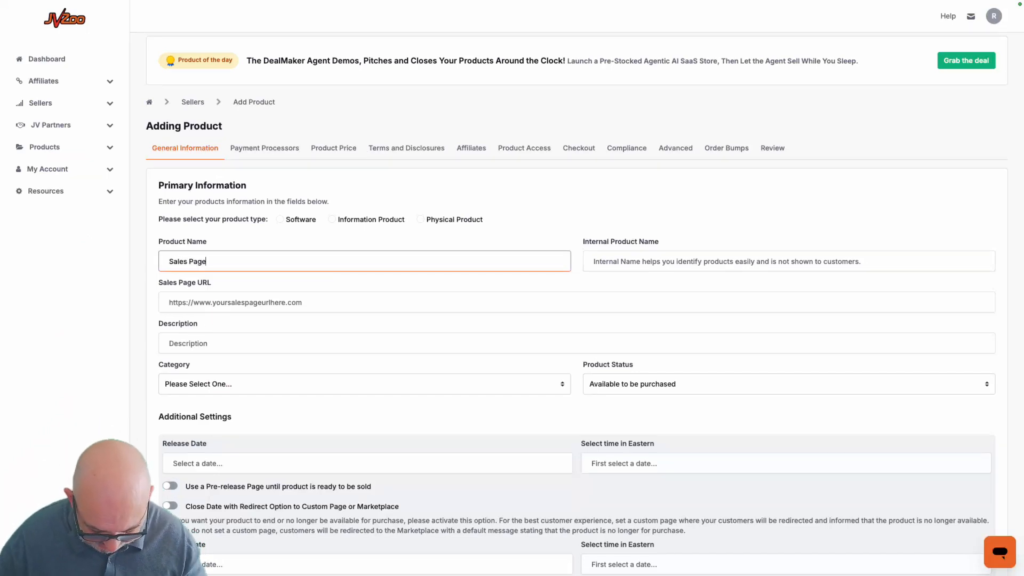
text( Writer)
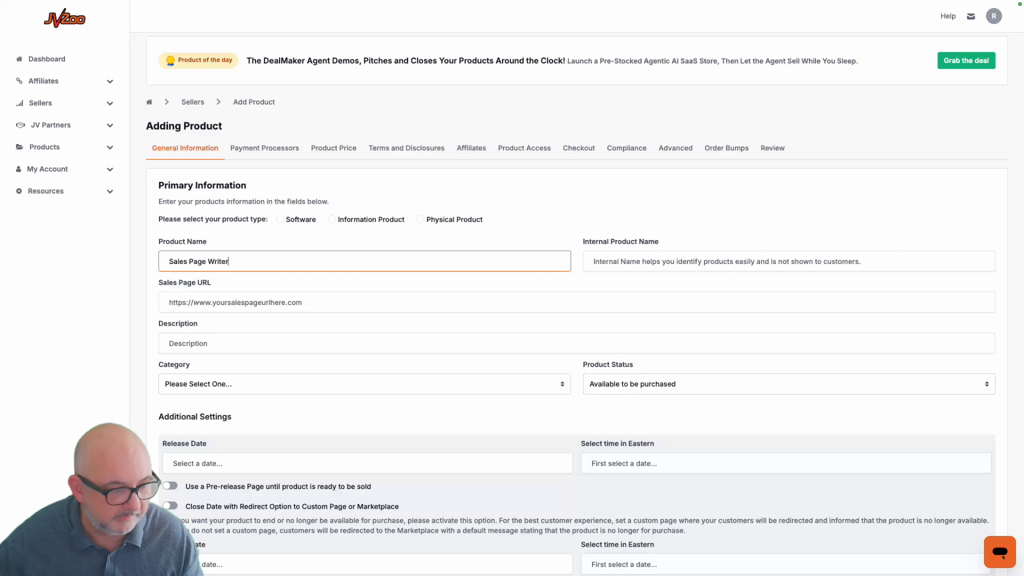
click(640, 262)
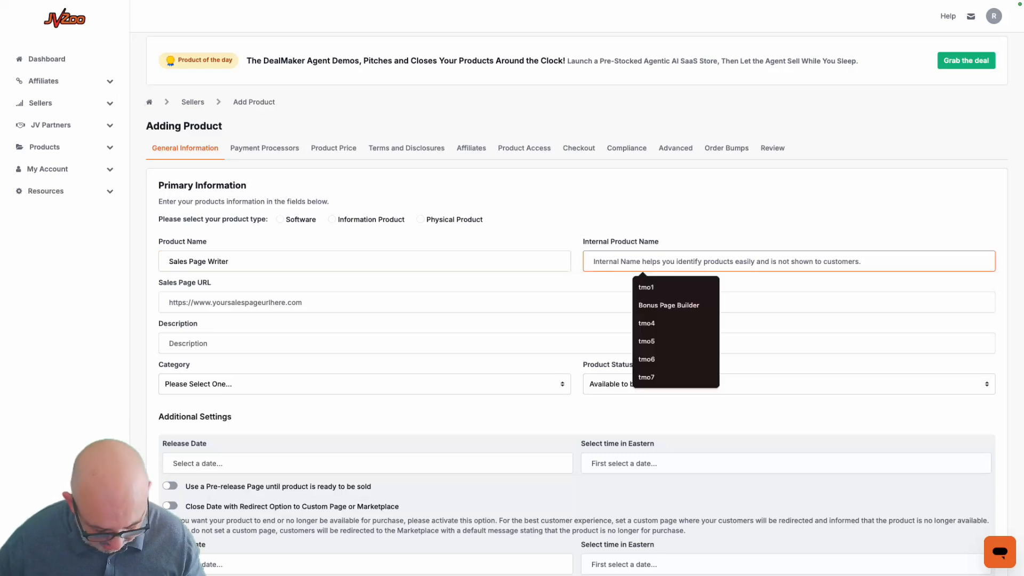
text(salepagewriter)
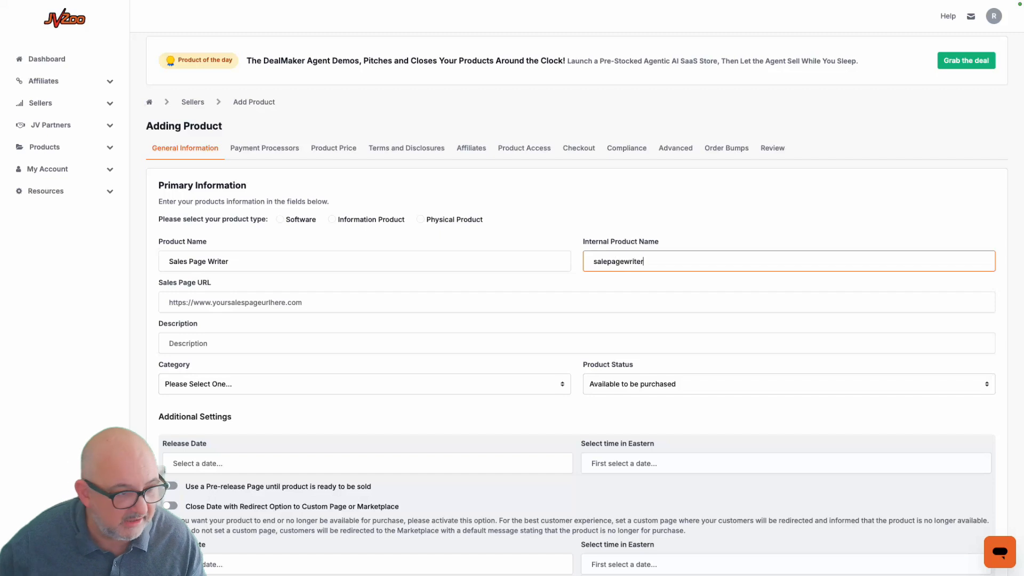
click(280, 219)
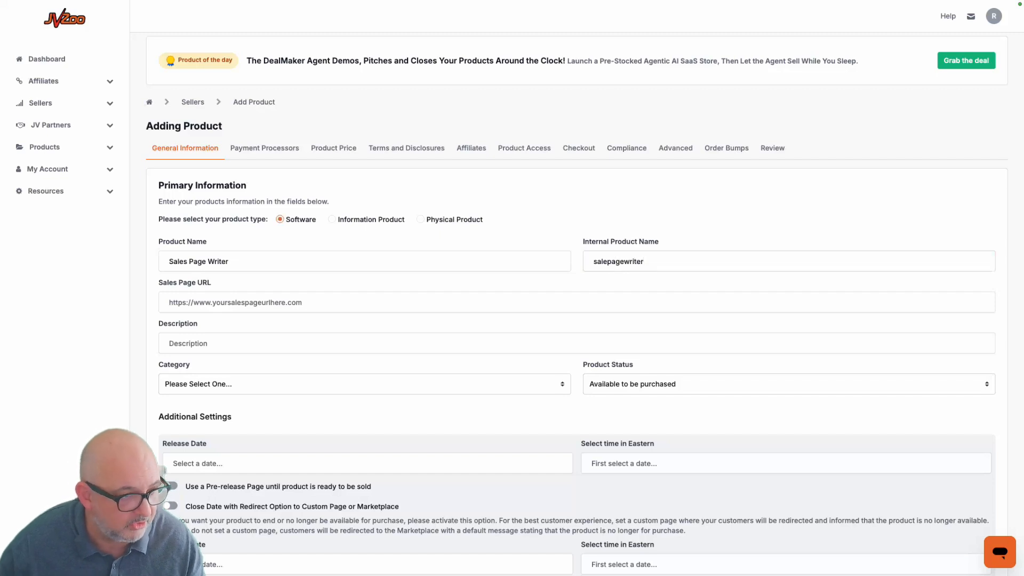
click(277, 303)
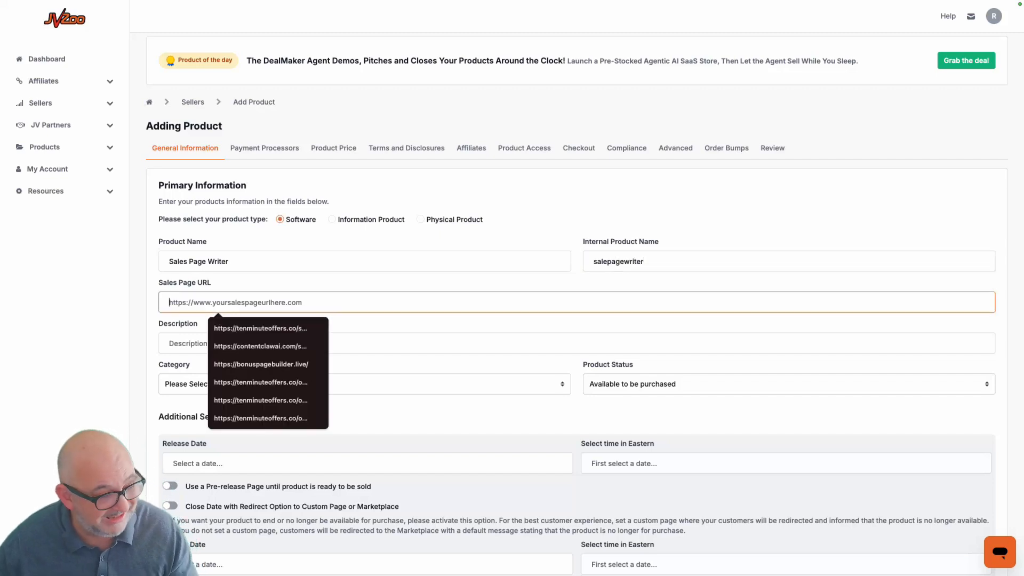
text(http)
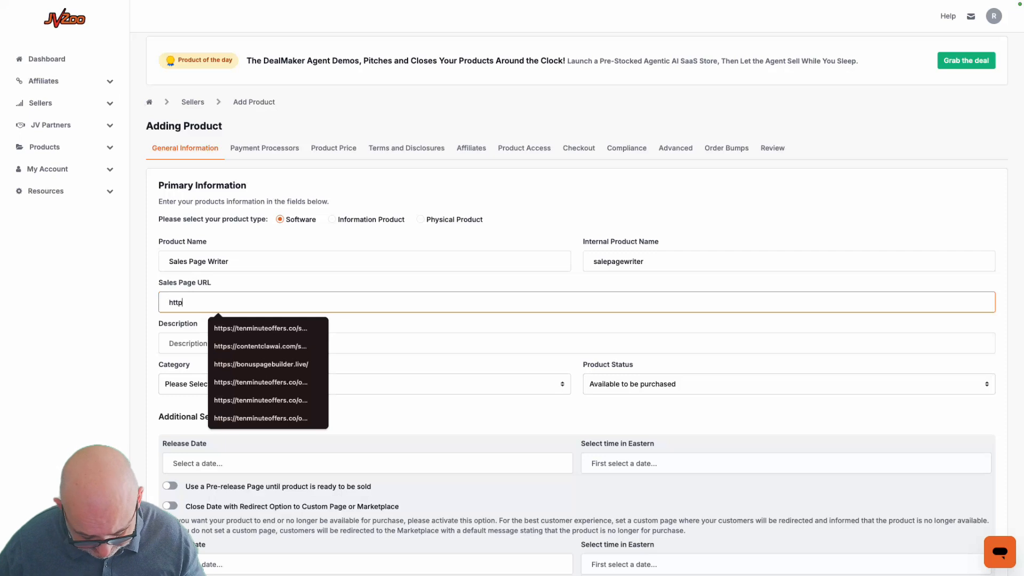
text(s://)
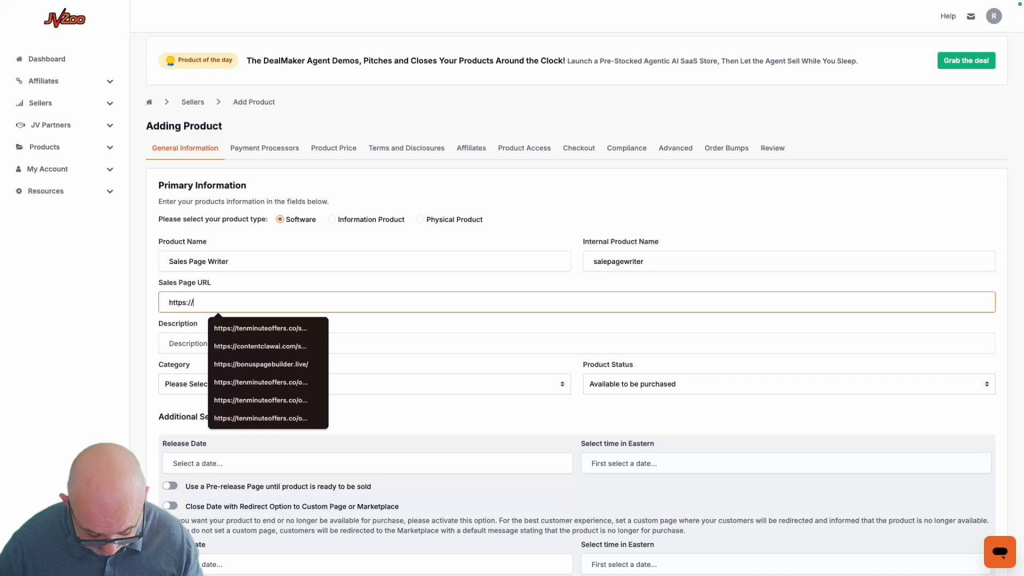
text(sal)
key(BackSpace)
key(BackSpace)
key(BackSpace)
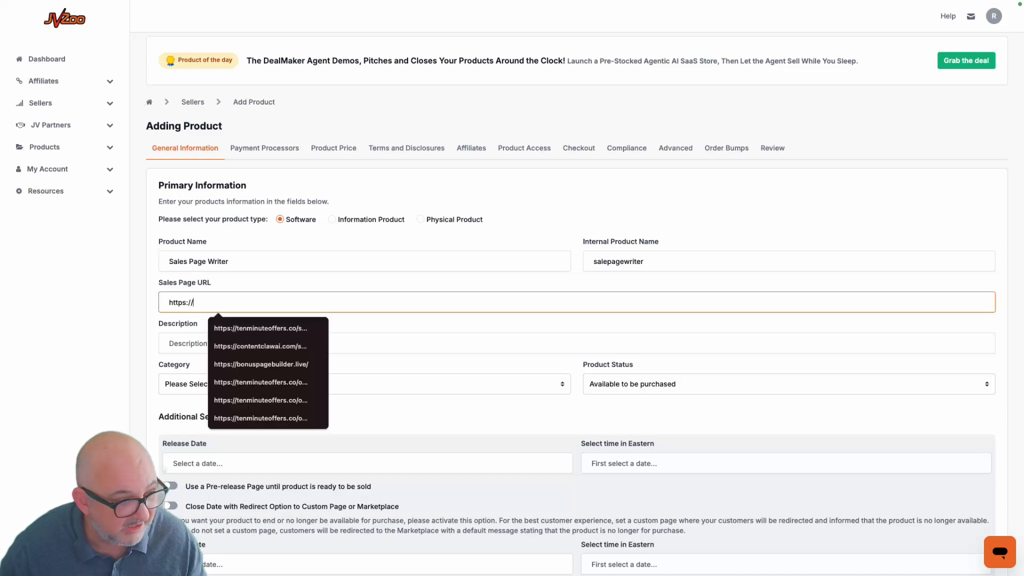
text(inspired)
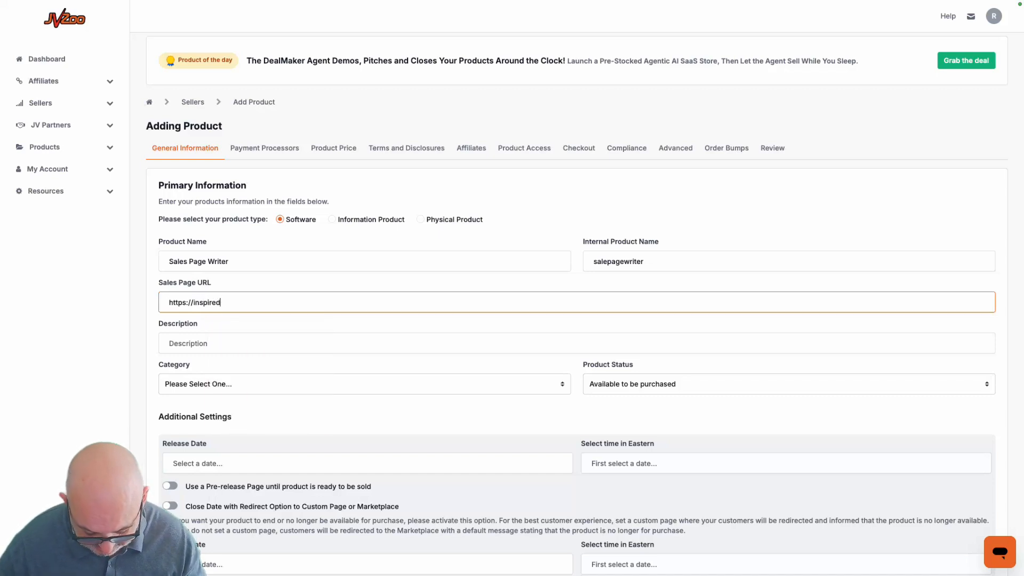
text(soft.com)
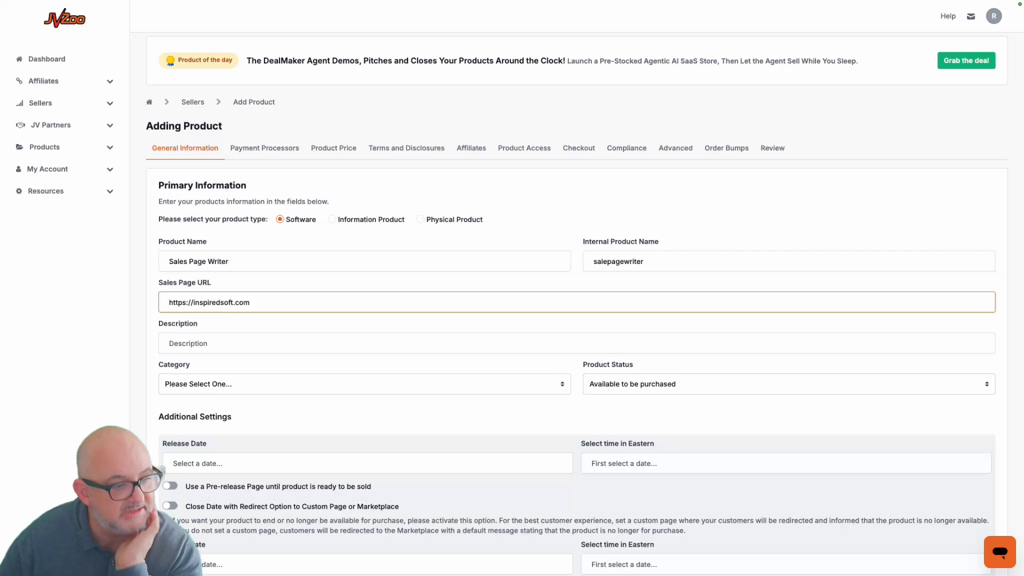
Enter "This helps marketers create better sales pages" as the product description.
click(169, 344)
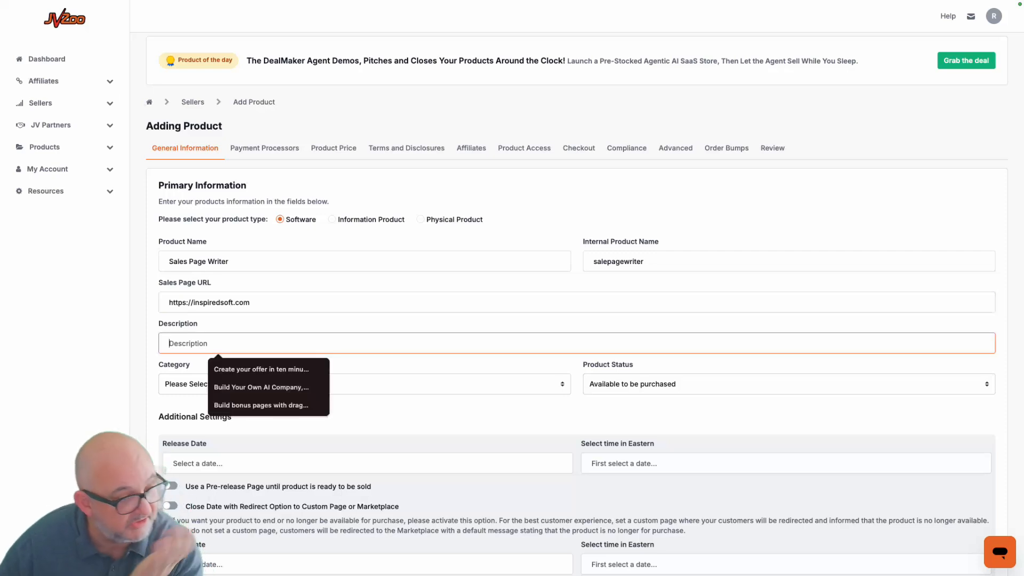
text(Th)
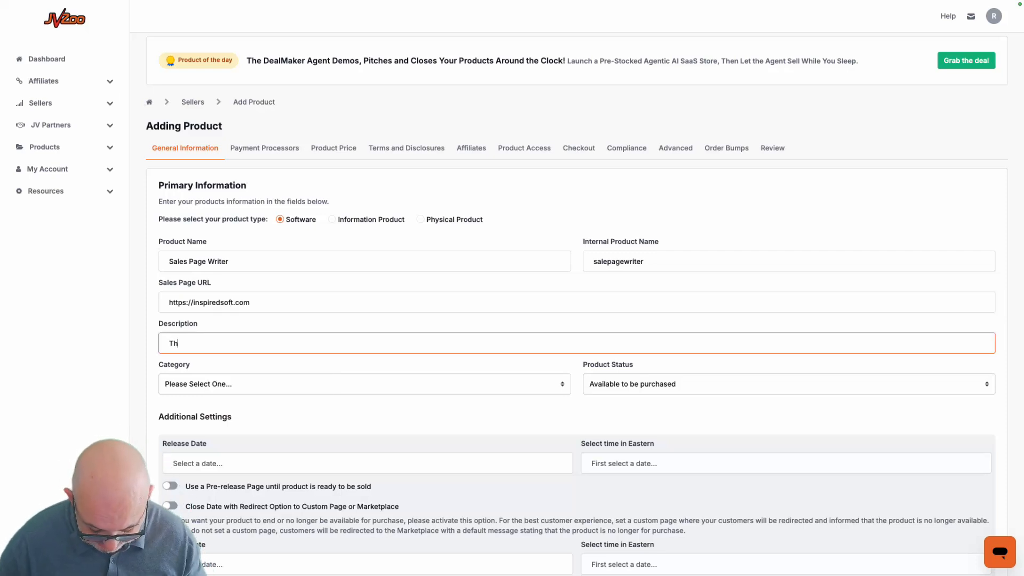
text(is helps )
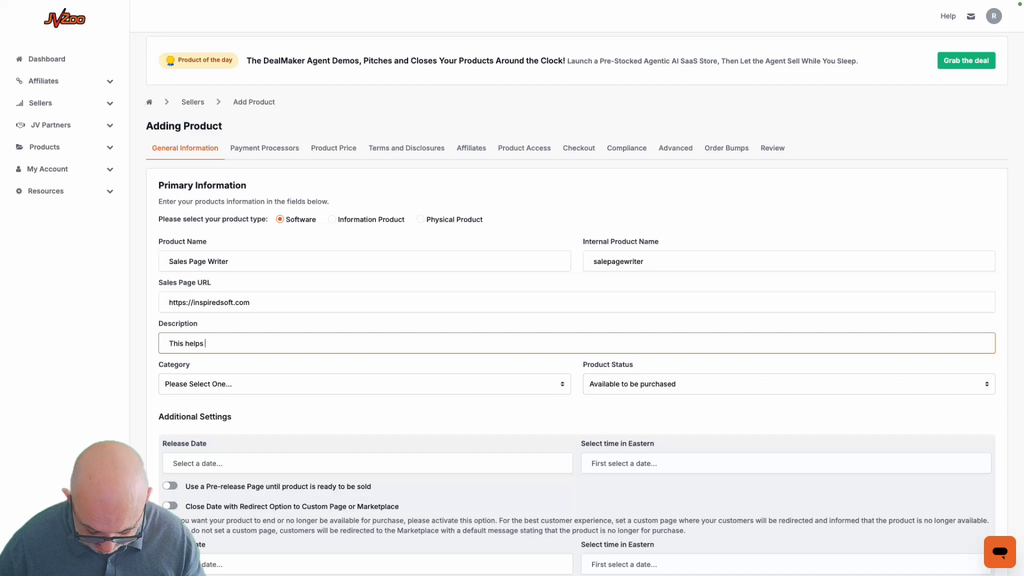
text(marketers )
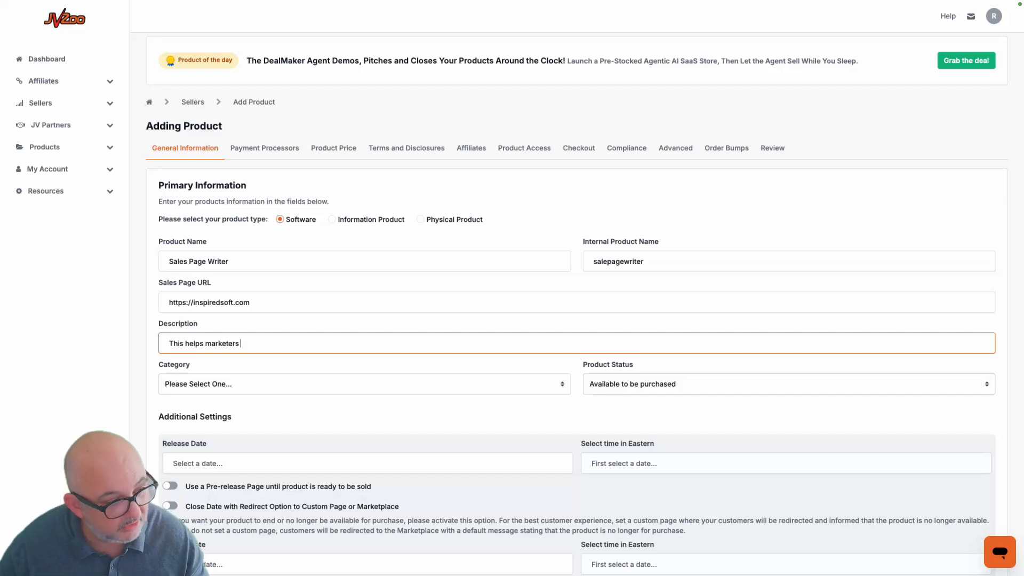
text(create bet)
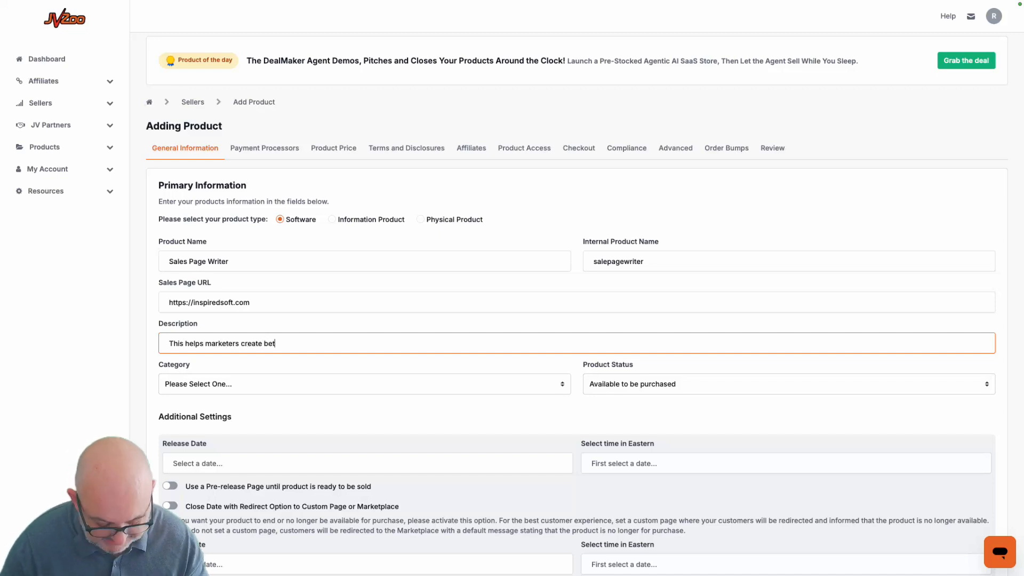
text(ter sales pages)
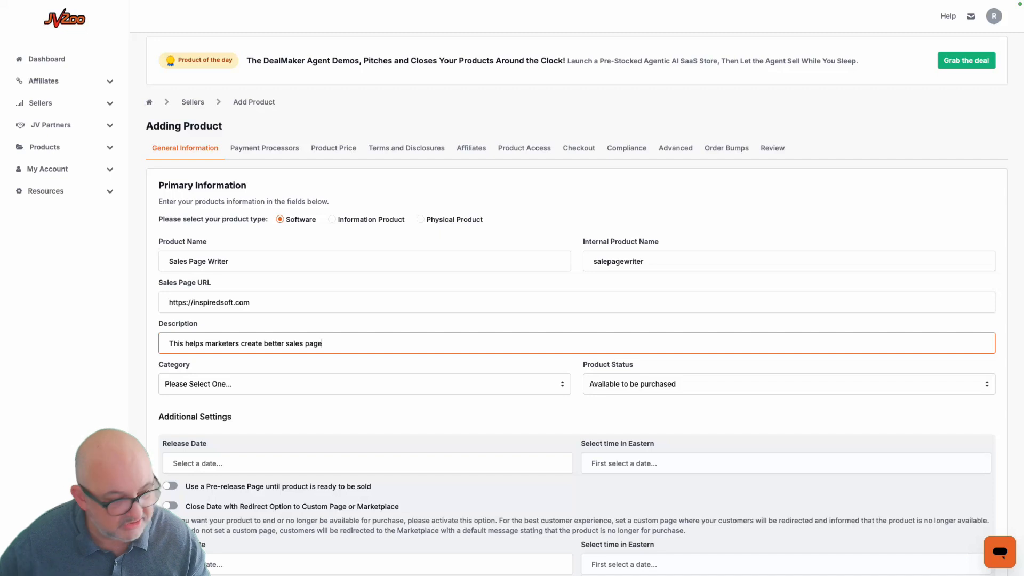
Set the product category to Software > Website Design and the product status to Not available to be purchased.
click(357, 390)
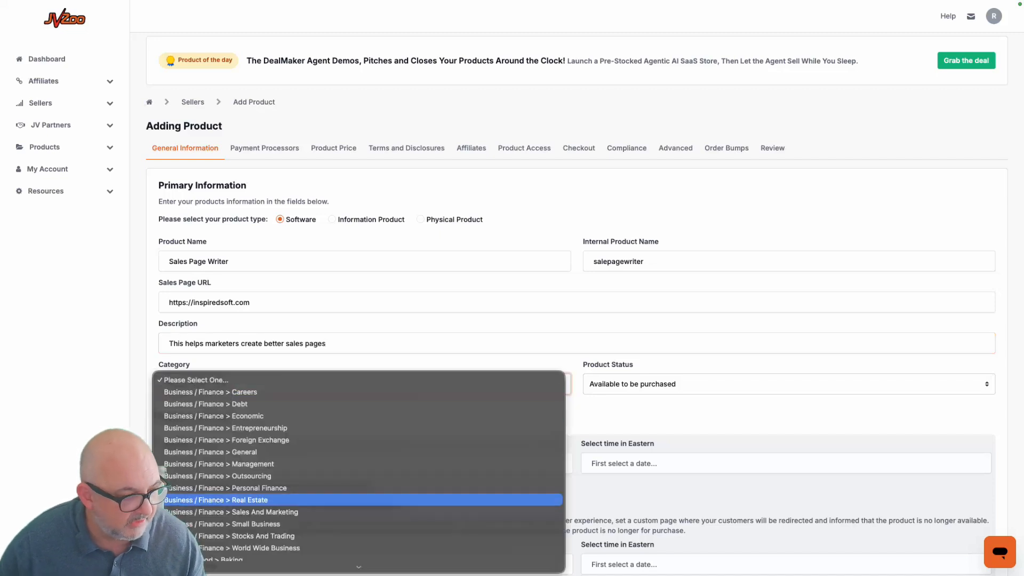
scroll(357, 501, down, 7)
scroll(357, 499, down, 15)
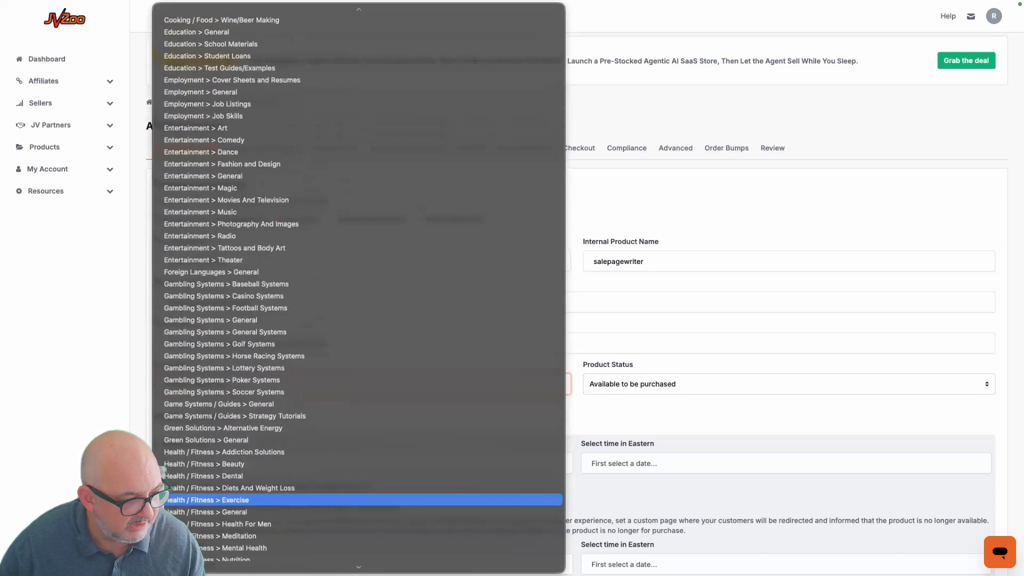
scroll(357, 494, down, 15)
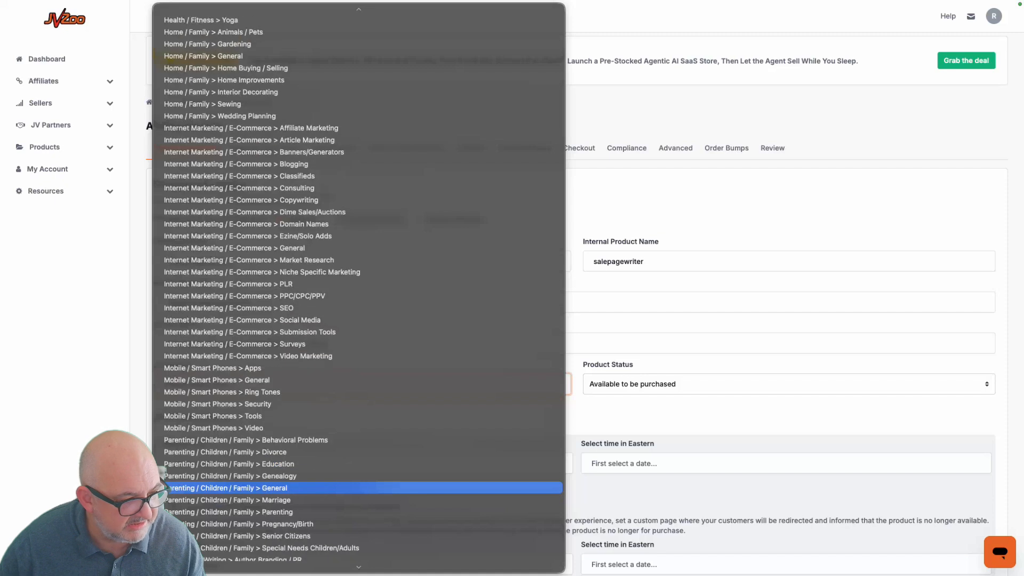
scroll(357, 488, down, 15)
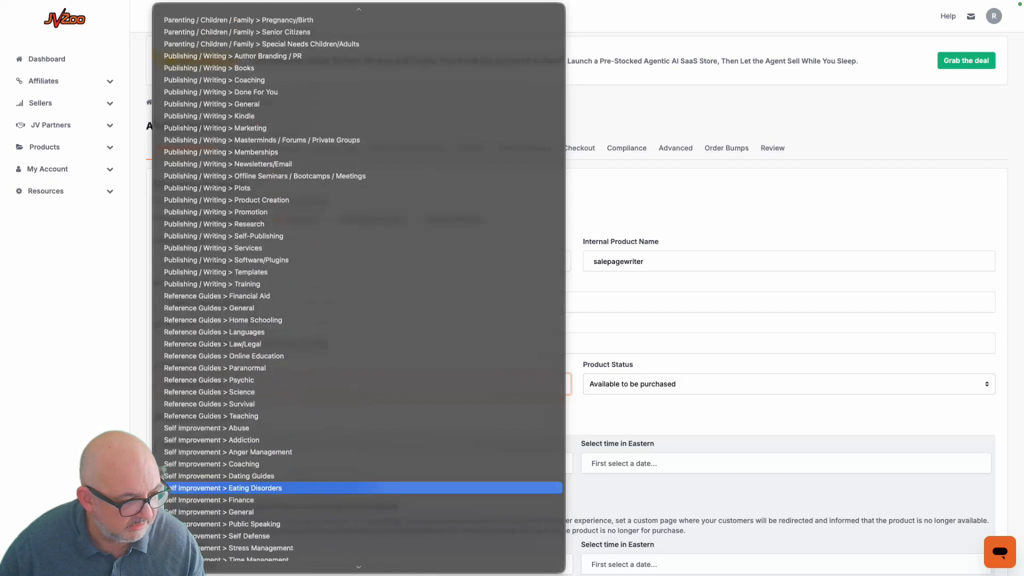
scroll(165, 470, down, 3)
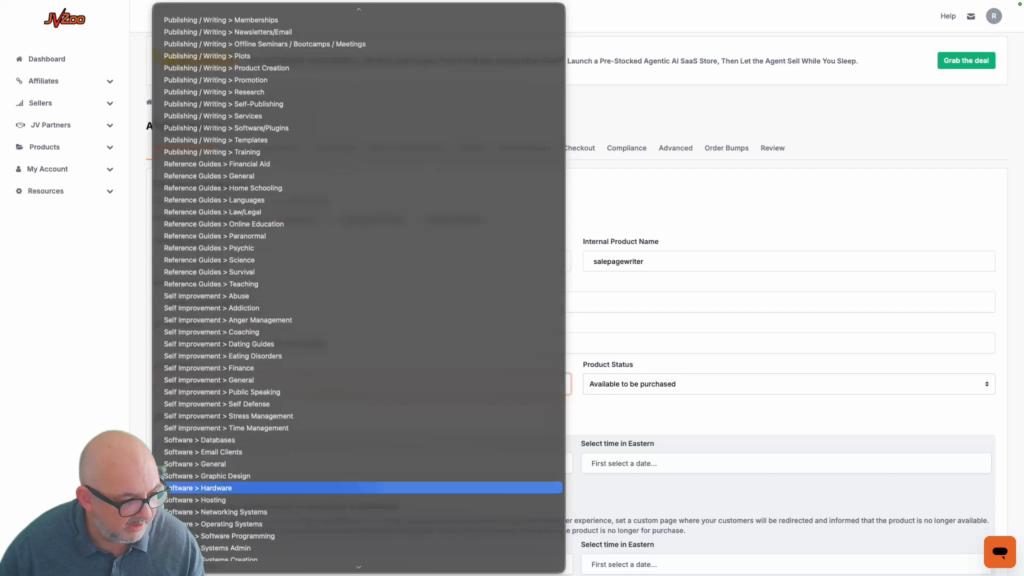
scroll(164, 488, down, 3)
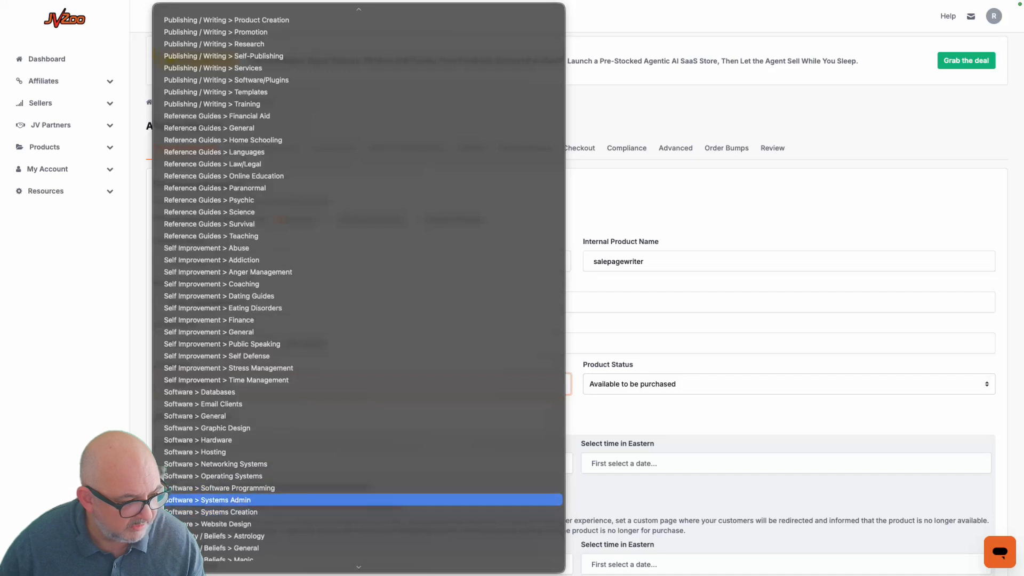
click(165, 524)
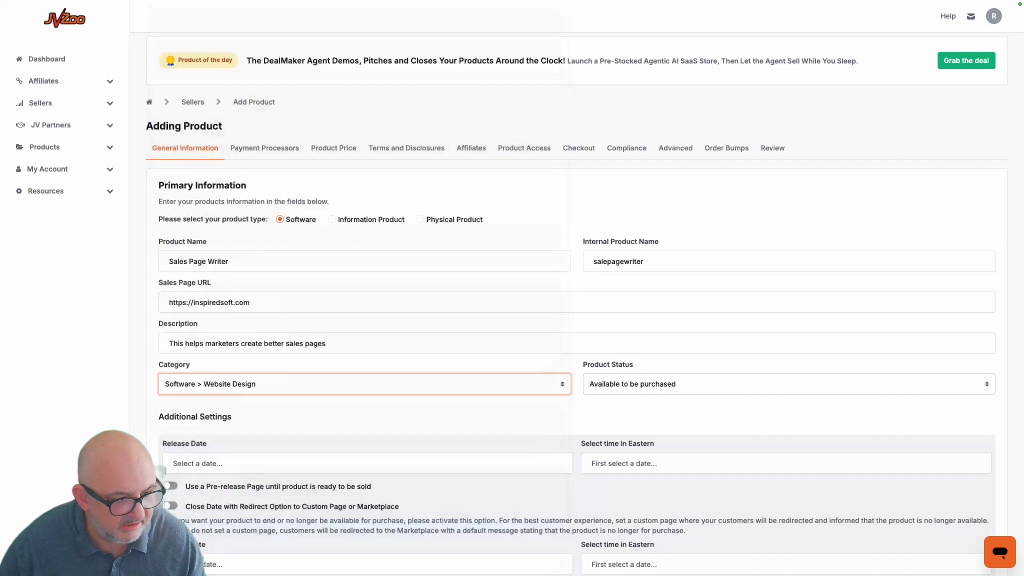
click(637, 390)
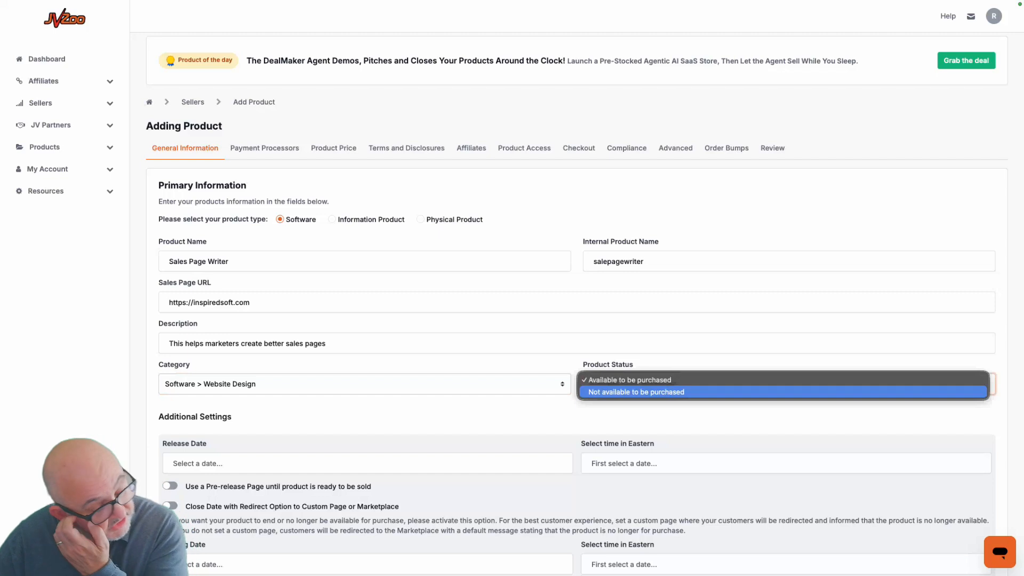
click(638, 393)
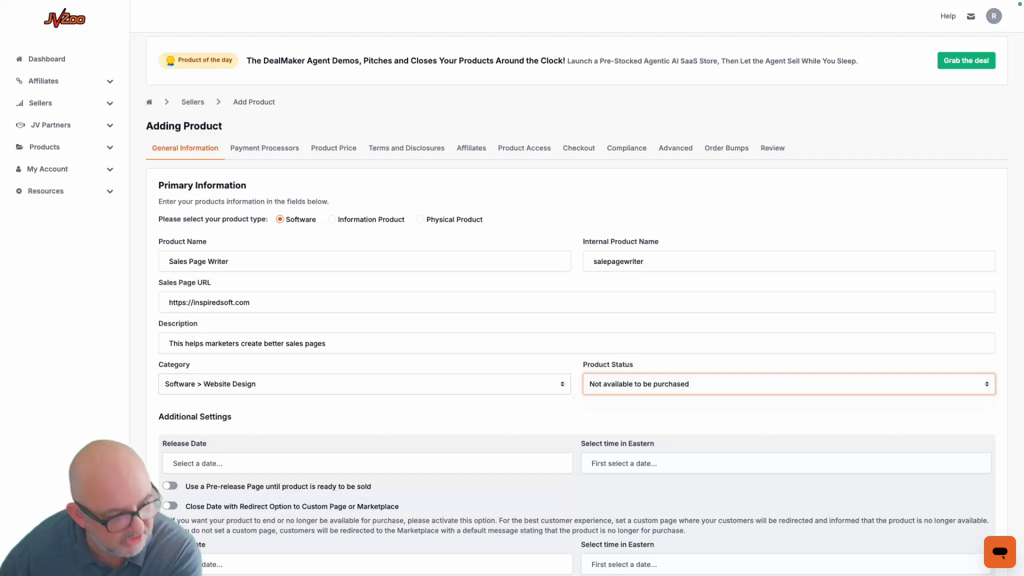
Set the product's release date to 08/31/2026 and the release time to 11:00 AM Eastern.
scroll(576, 304, down, 2)
click(213, 368)
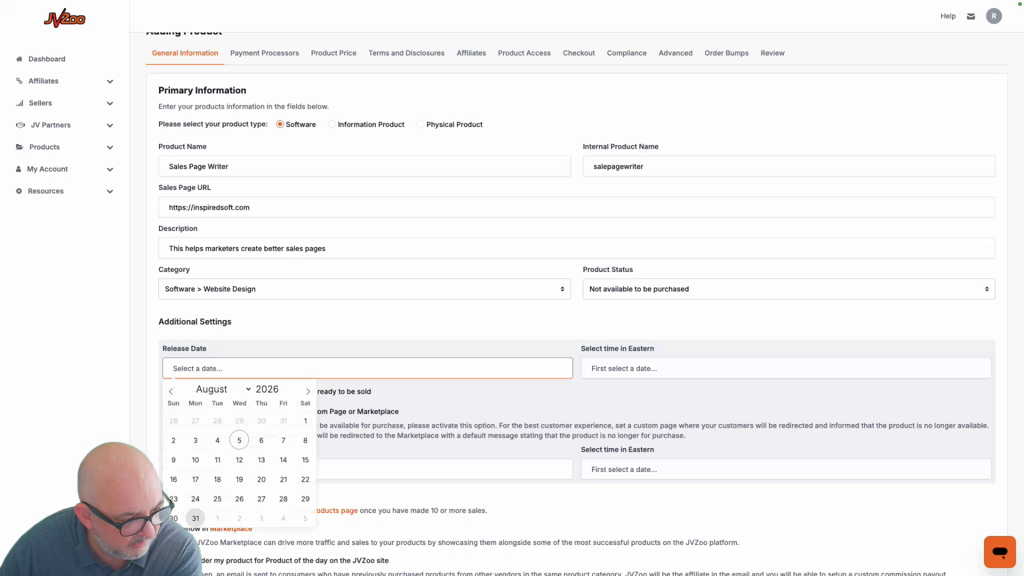
click(196, 518)
click(639, 369)
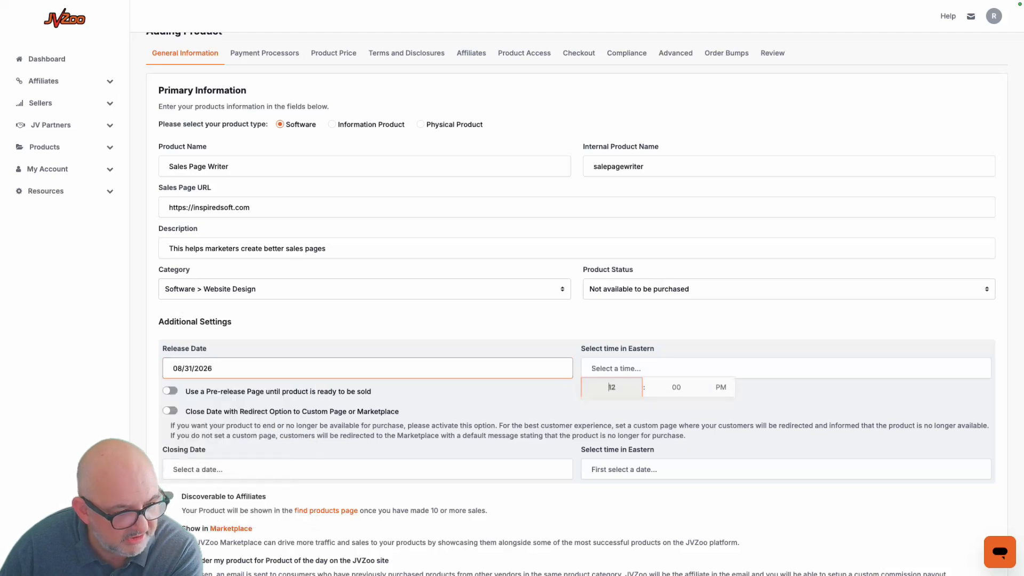
text(11)
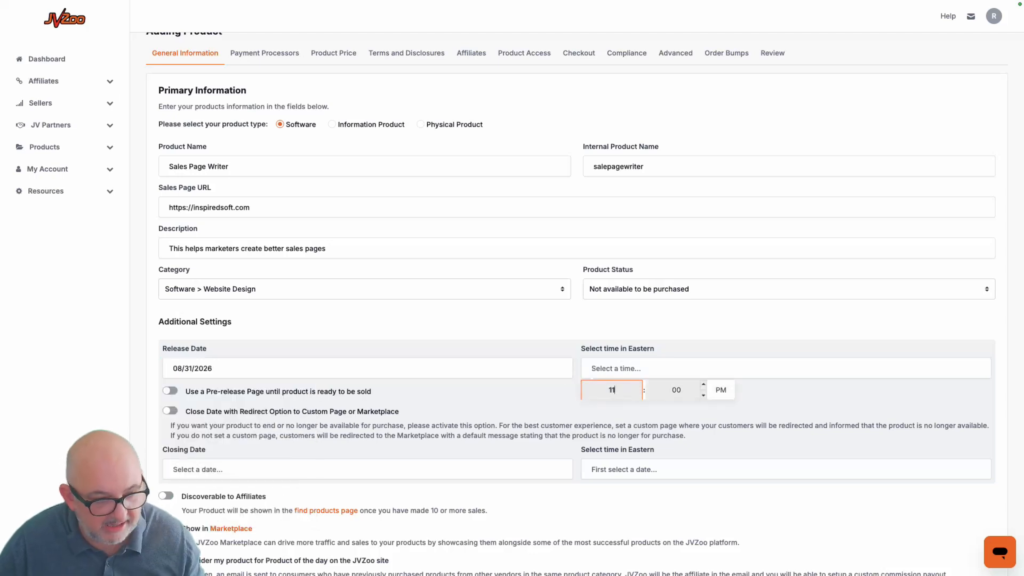
click(721, 390)
click(790, 403)
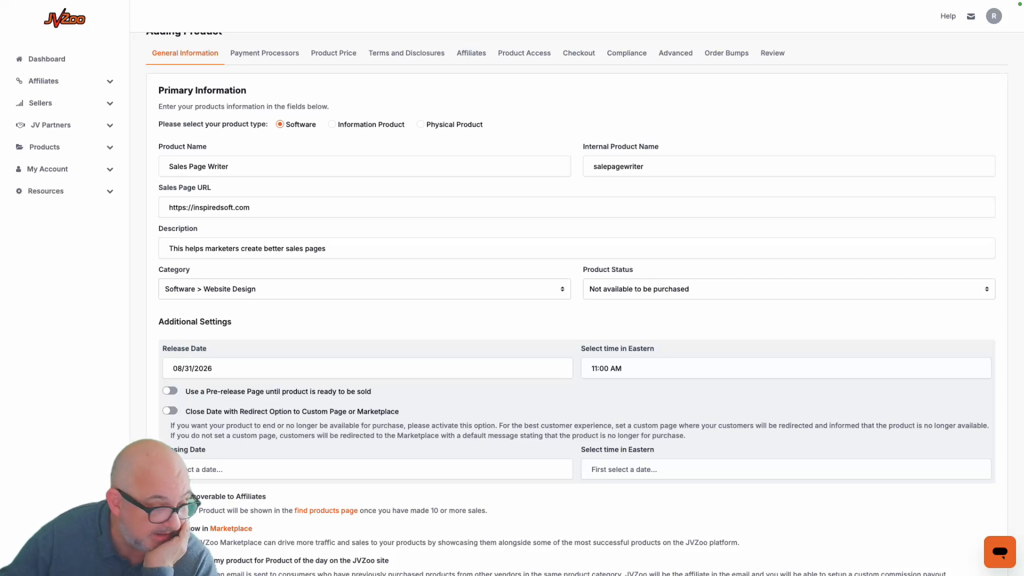
Save the general information as a draft, and enable PayPal and Stripe with JVZooPay as payment processors.
scroll(584, 304, down, 4)
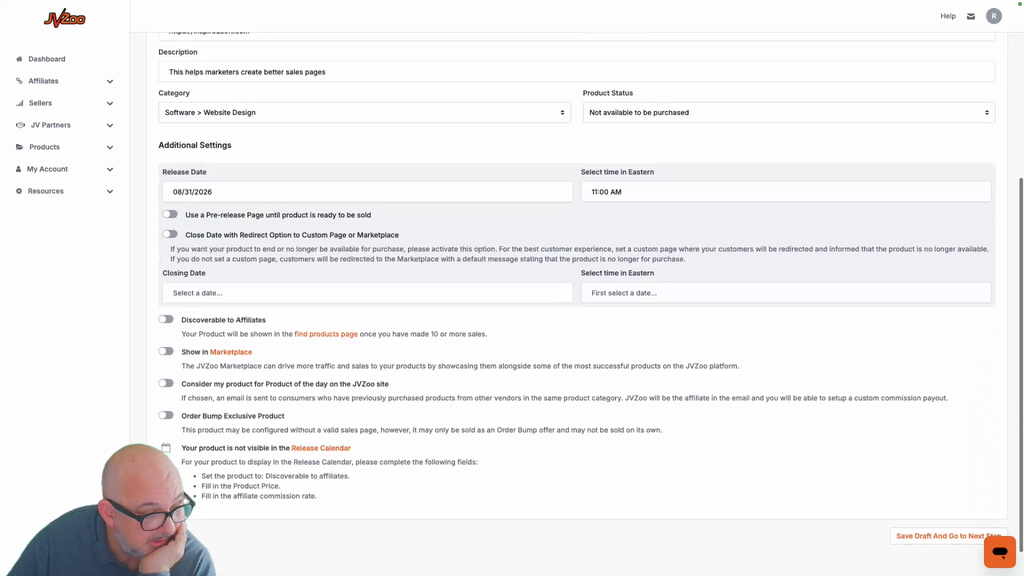
click(949, 501)
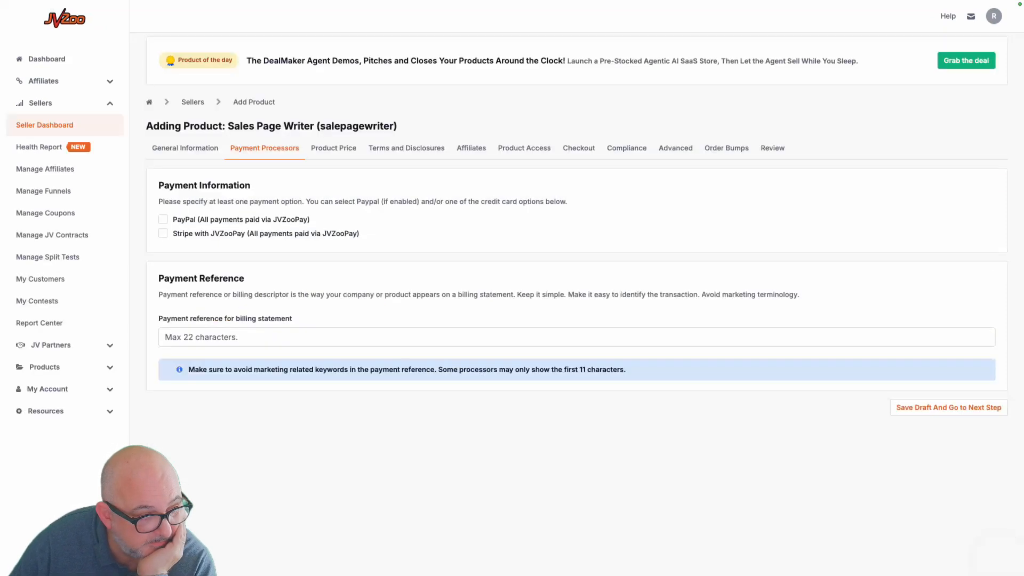
click(164, 220)
click(164, 233)
Set the payment reference for the billing statement to "salespage" and save the payment processor draft.
click(214, 338)
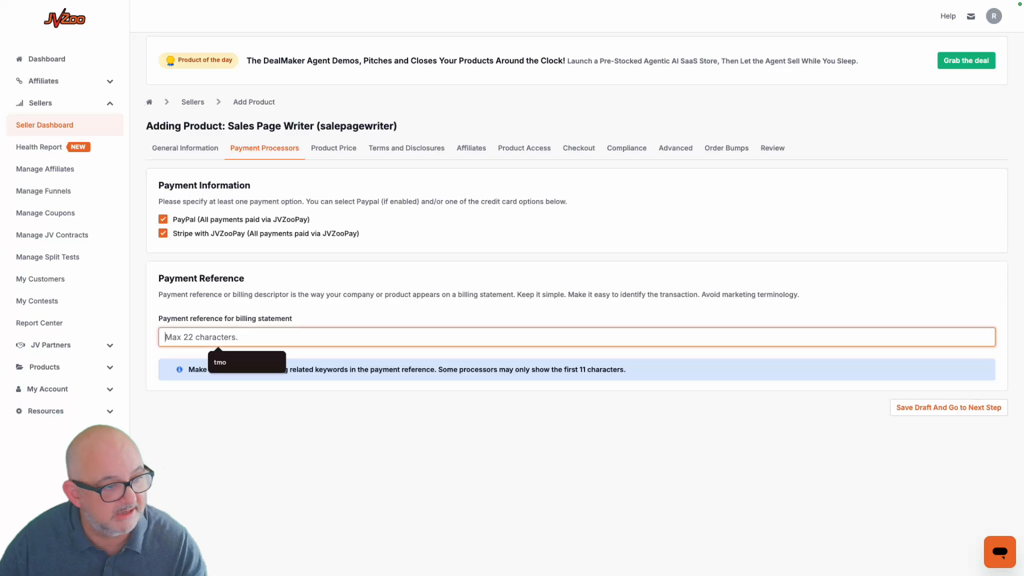
text(salespage)
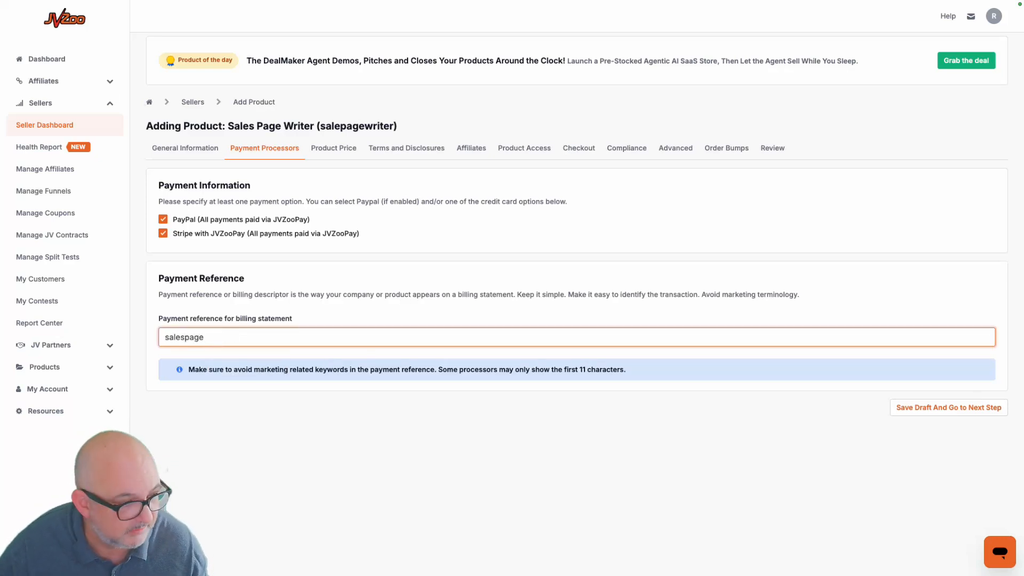
click(949, 407)
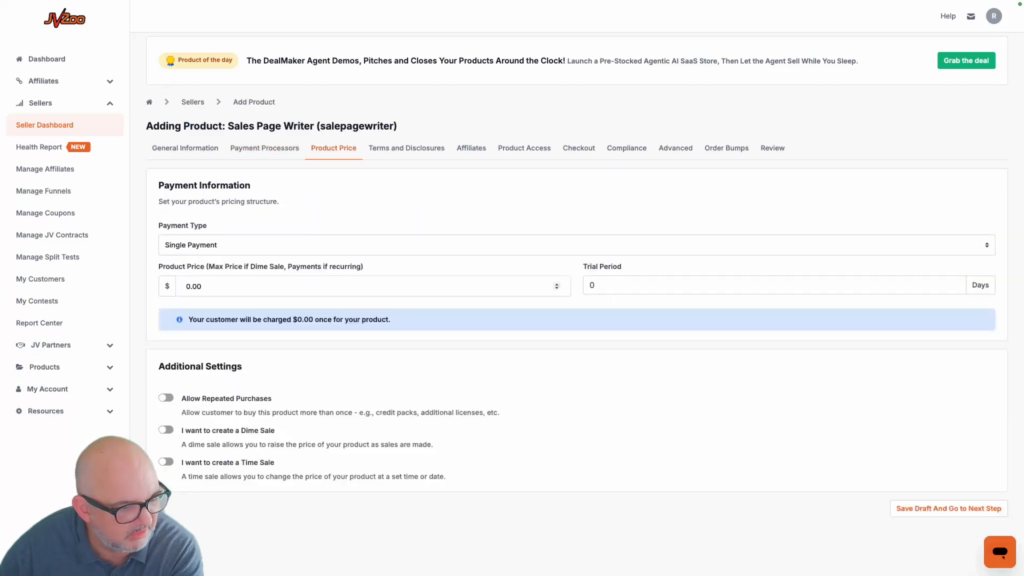
Set the single-payment product price to $5.00 and save the pricing draft.
drag(186, 287, 190, 287)
text(5)
key(Tab)
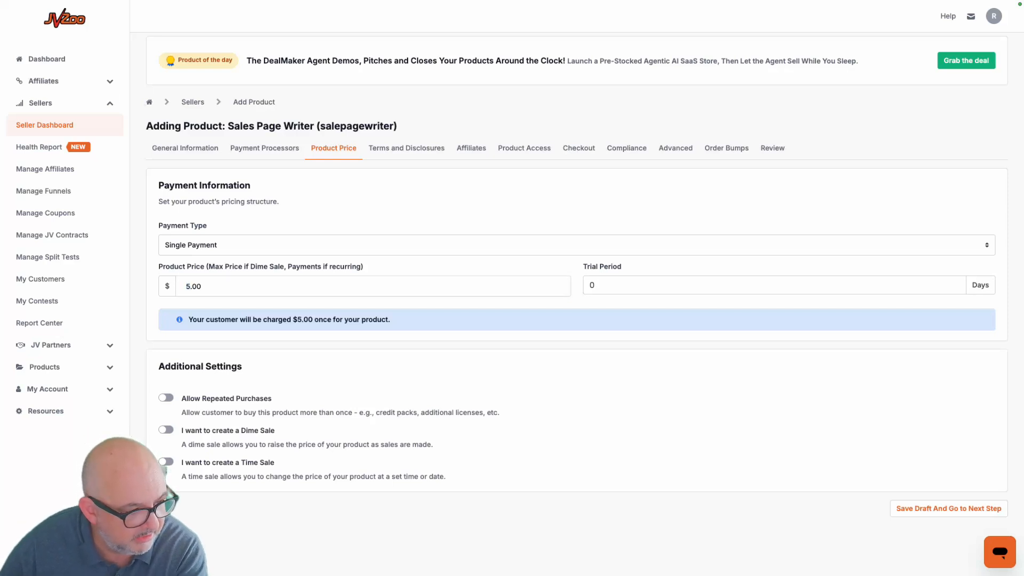
click(949, 508)
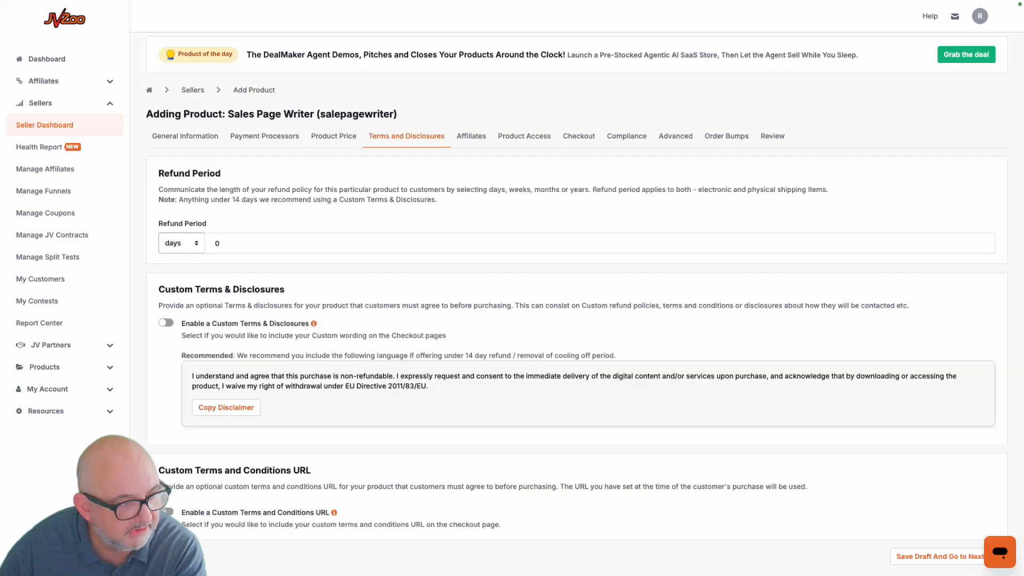
Set the refund period to 30 days and save the terms and disclosures draft.
text(30)
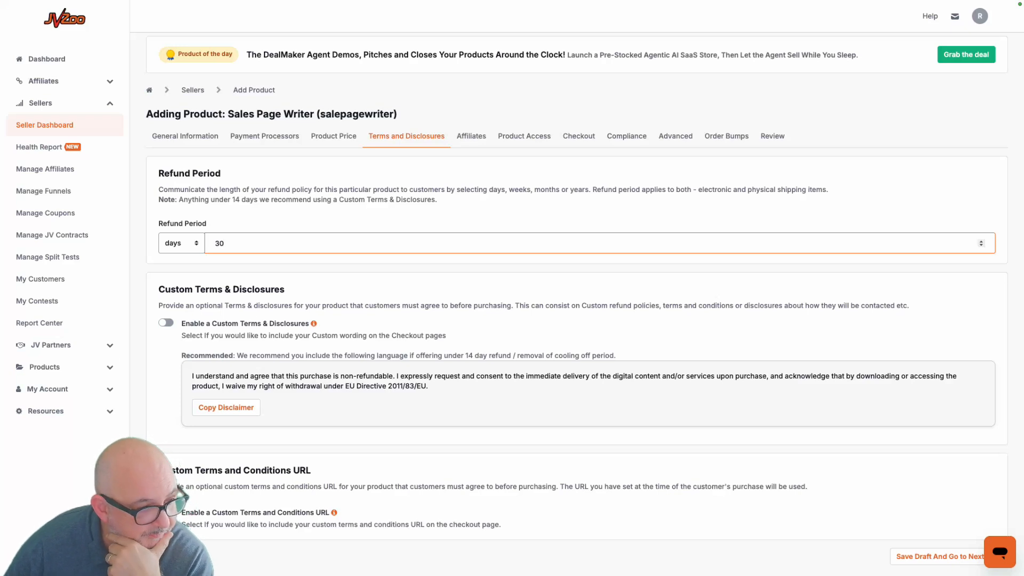
scroll(578, 304, down, 3)
click(948, 502)
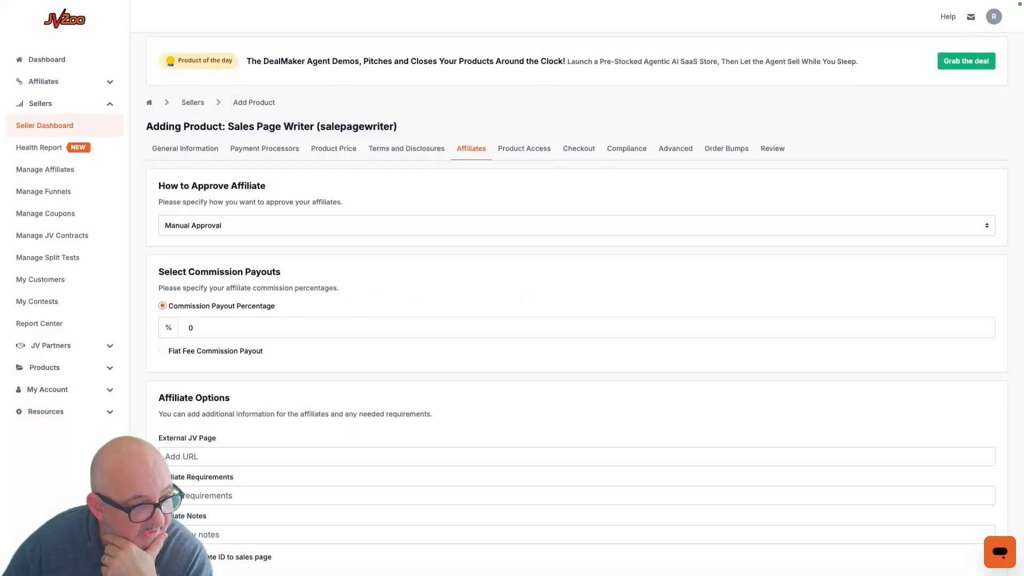
Set affiliate approval to No Affiliates Allowed and continue to the product access settings.
click(459, 225)
key(Return)
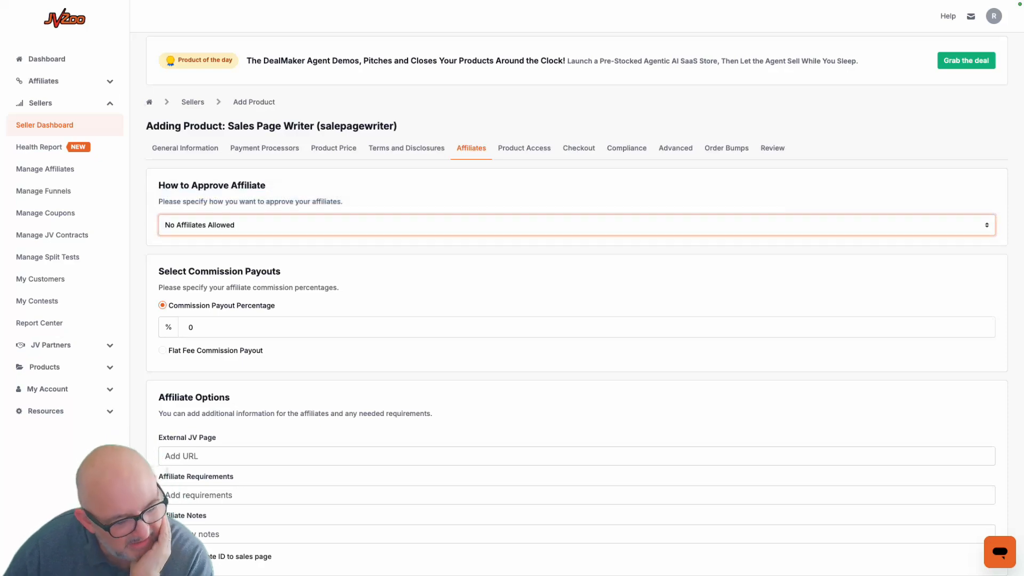
scroll(577, 304, down, 1)
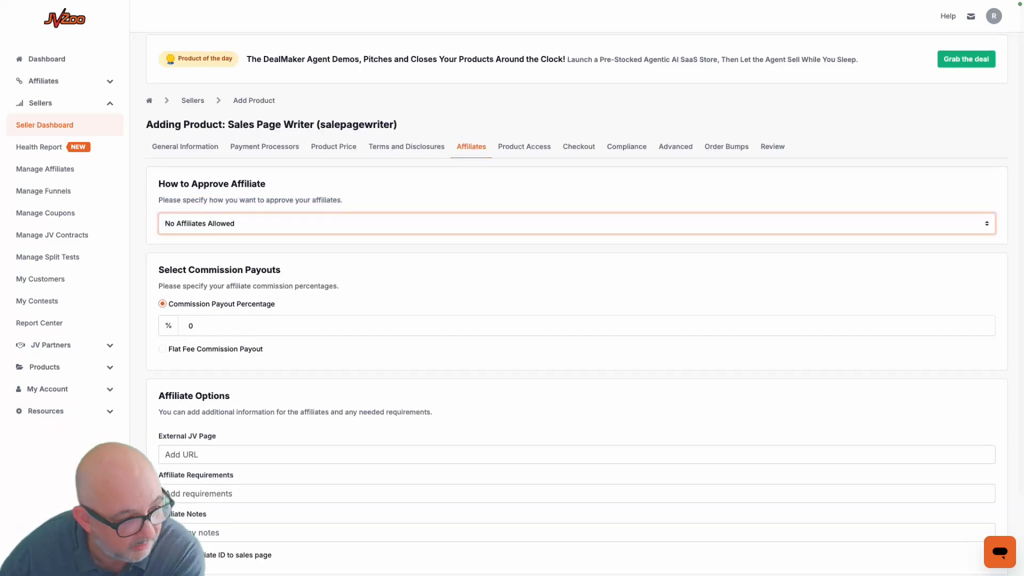
scroll(577, 304, down, 3)
scroll(577, 305, up, 4)
scroll(576, 304, down, 3)
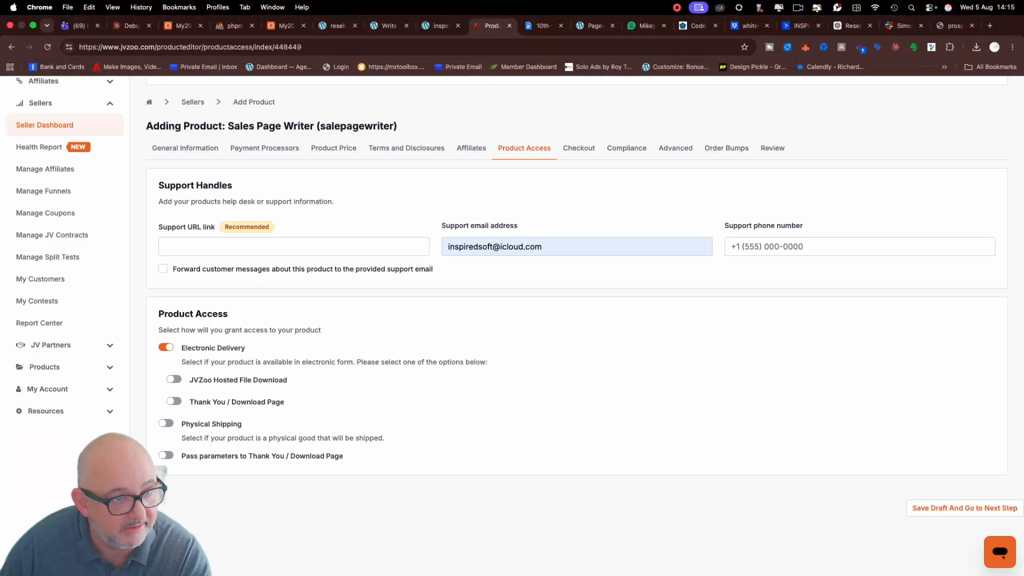
Switch to the salespage admin settings and copy the "Thank You" page URL from the platform integration instructions.
click(440, 11)
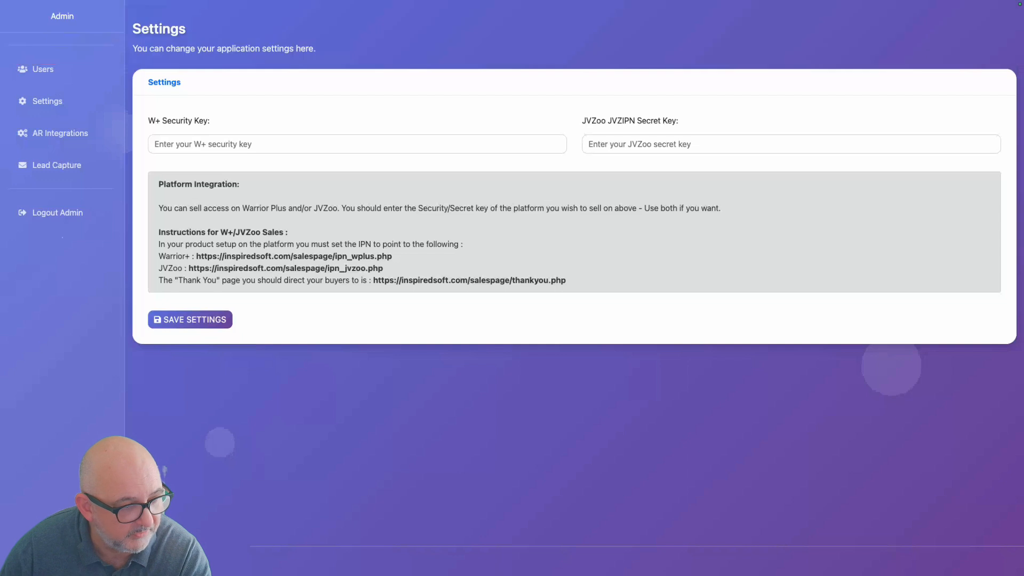
drag(188, 268, 382, 269)
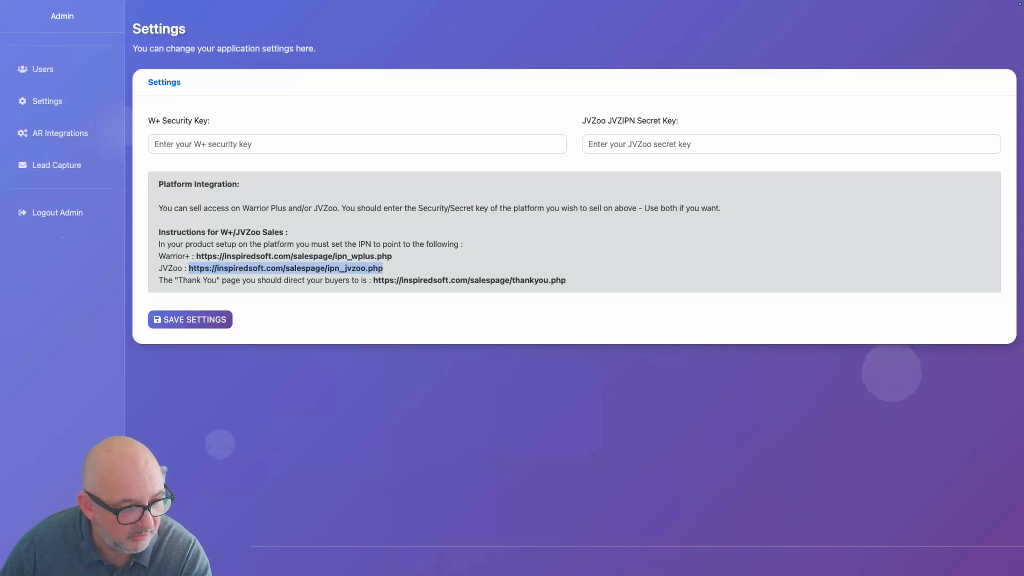
drag(566, 280, 373, 280)
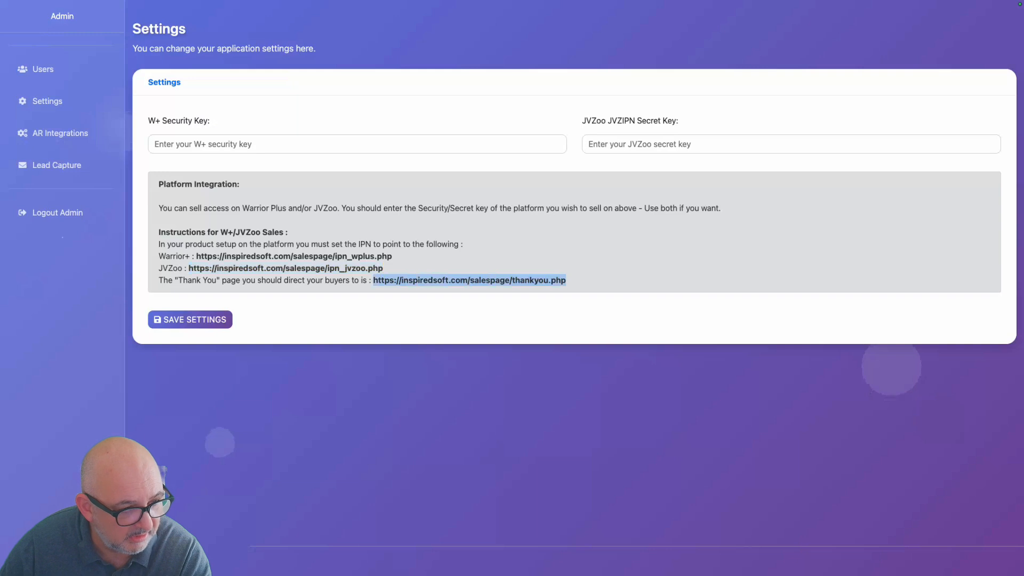
right_click(378, 278)
click(397, 304)
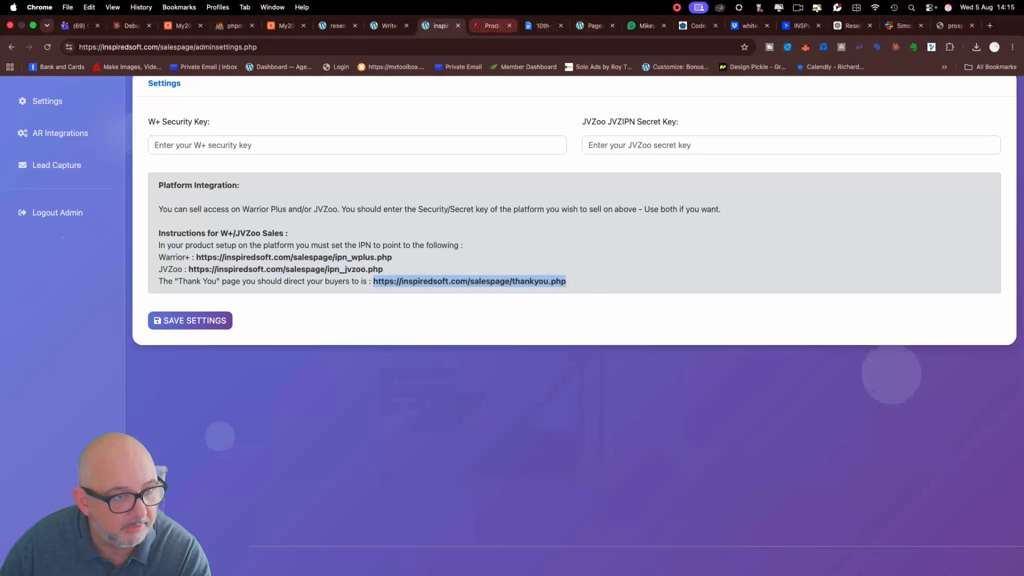
click(491, 26)
click(174, 401)
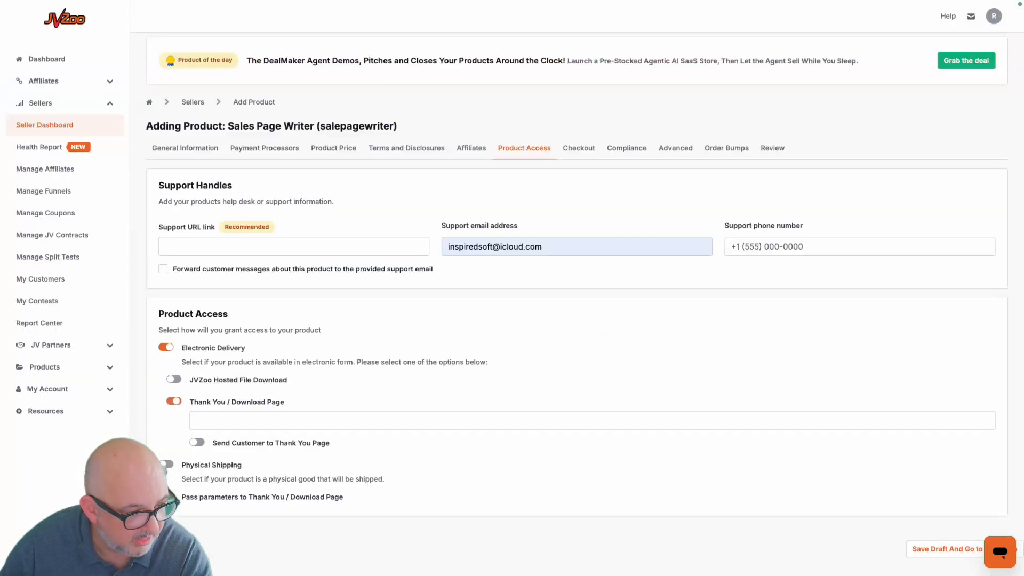
right_click(229, 420)
click(250, 463)
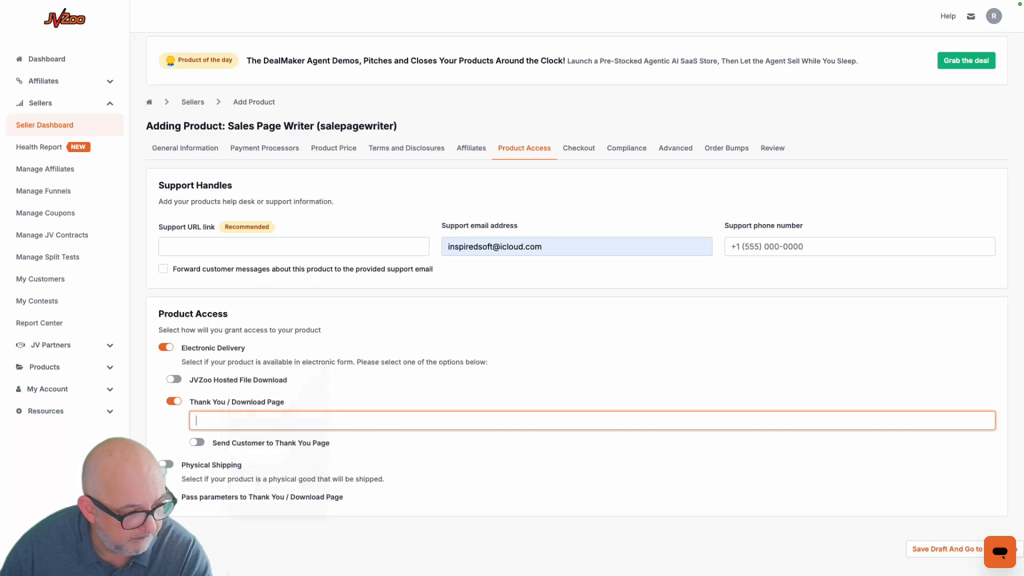
click(197, 442)
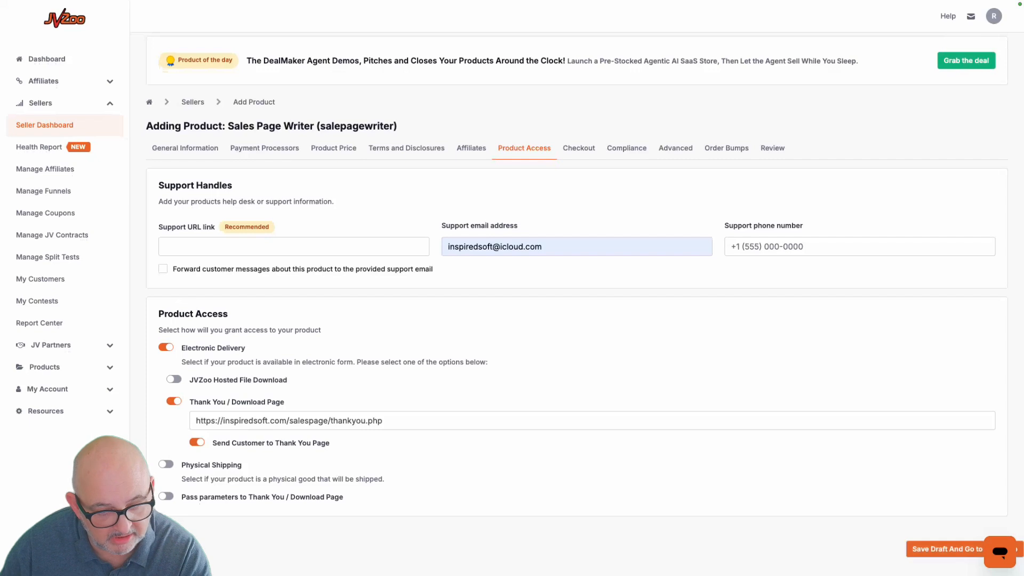
click(947, 550)
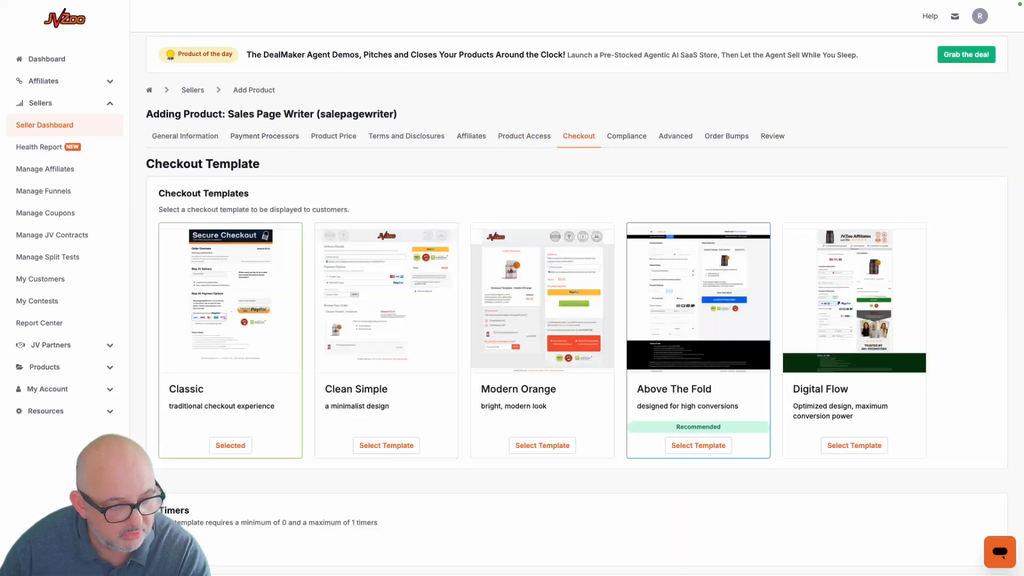
Keep the Classic checkout template and save the checkout draft without adding timers or receipt information.
scroll(693, 320, down, 2)
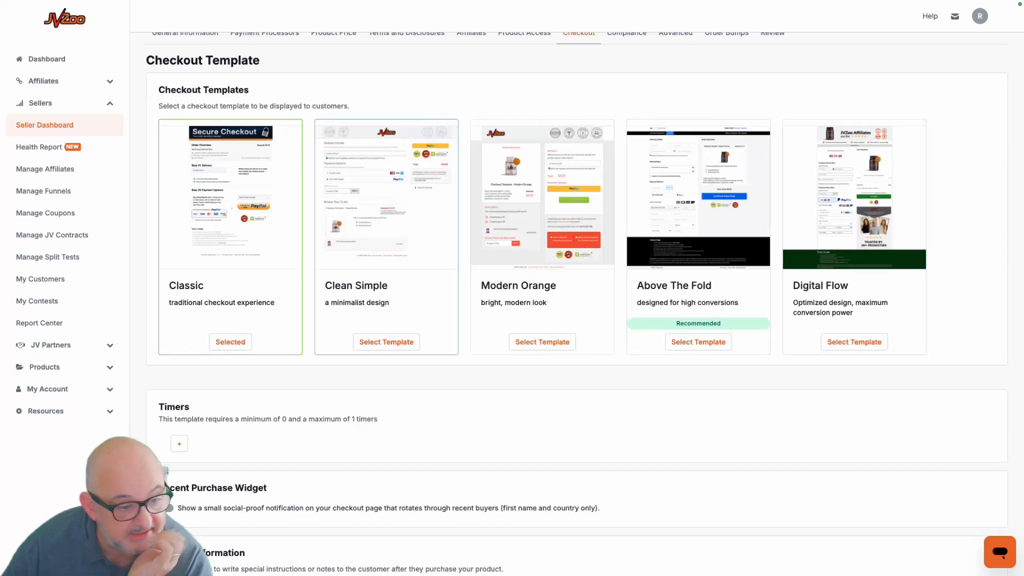
scroll(230, 341, down, 1)
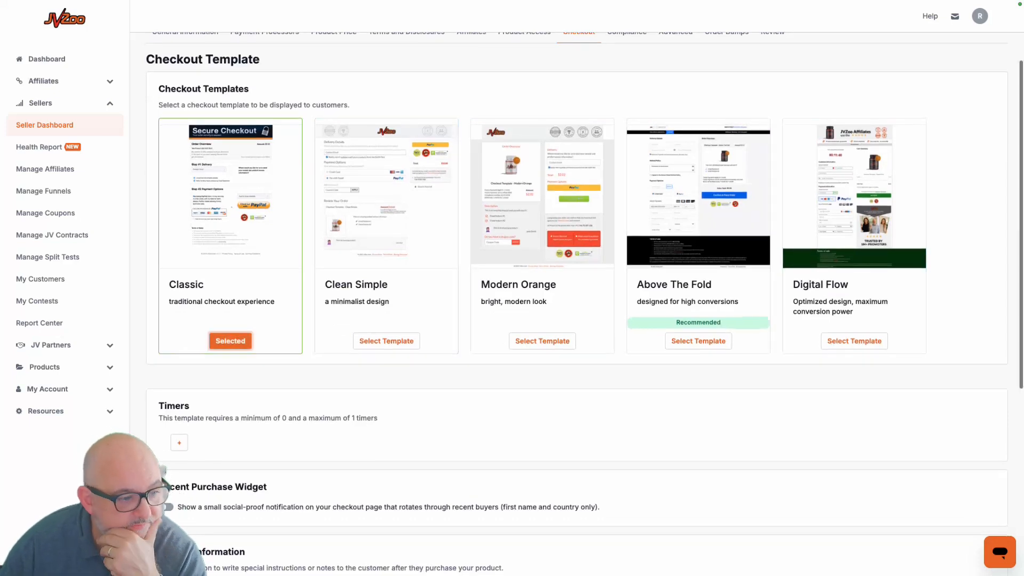
scroll(543, 224, down, 6)
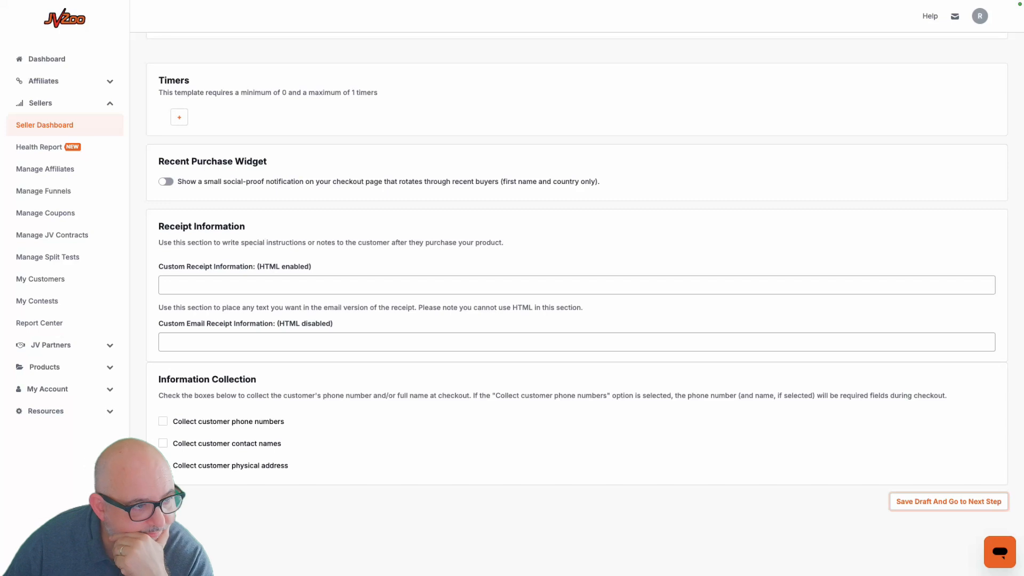
click(949, 502)
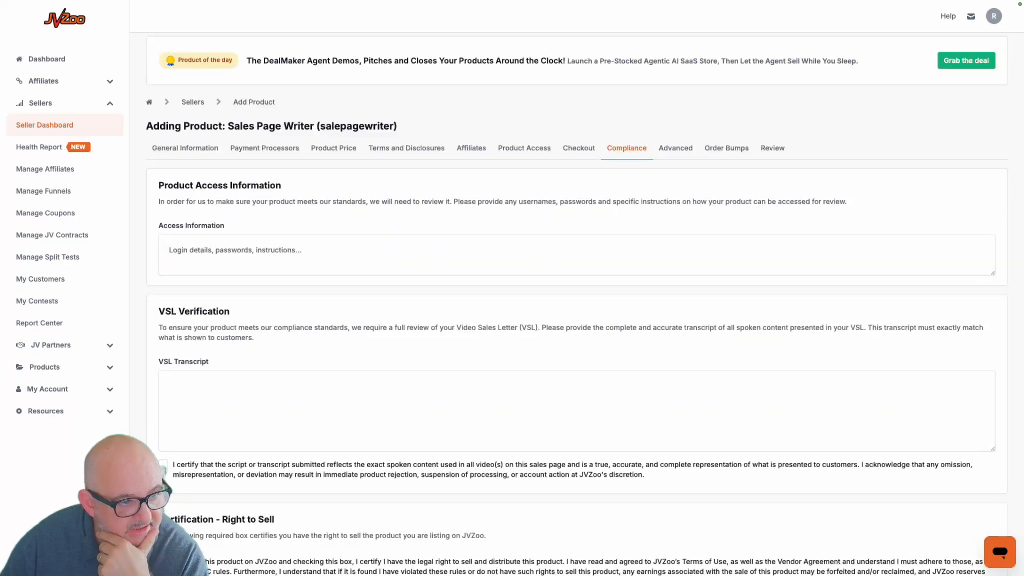
Switch to PageWriter AI, log out, and open its account registration form.
mouse_move(546, 1)
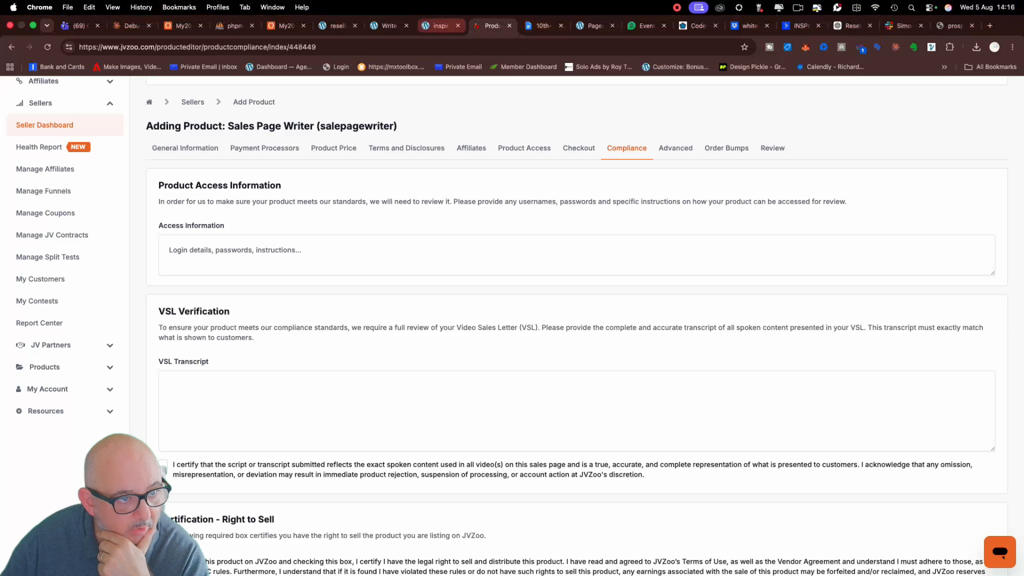
click(387, 26)
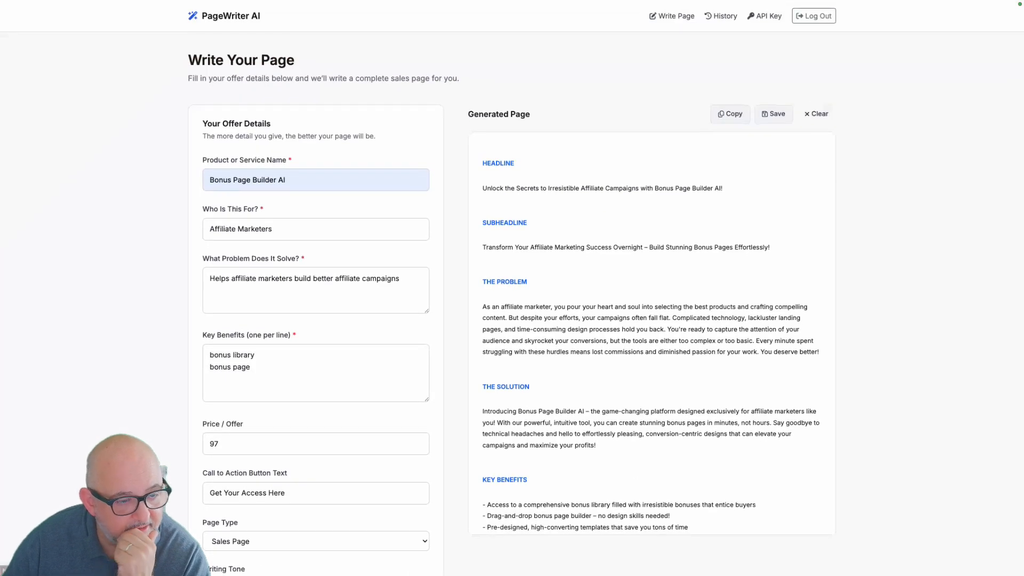
click(814, 16)
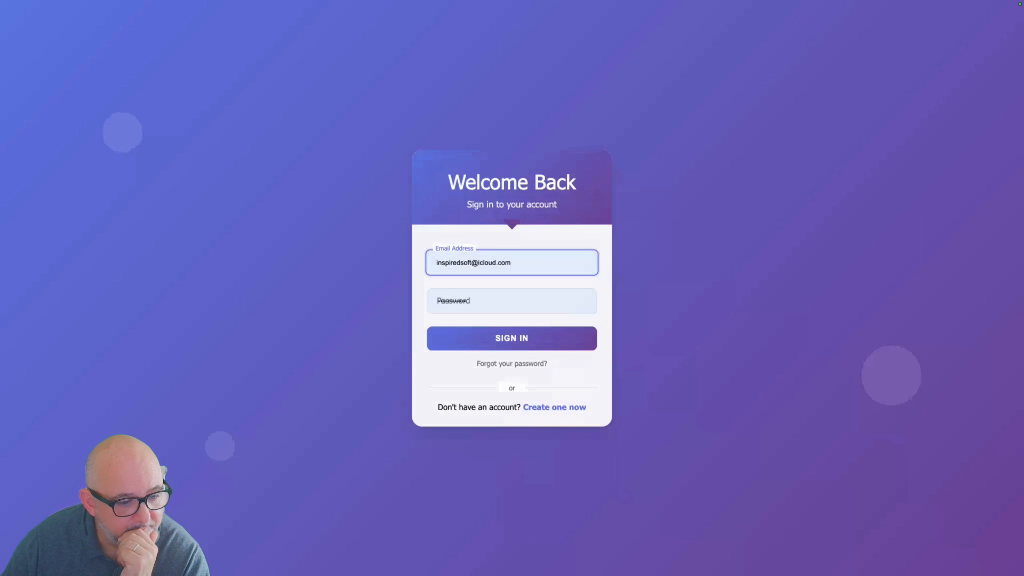
click(554, 407)
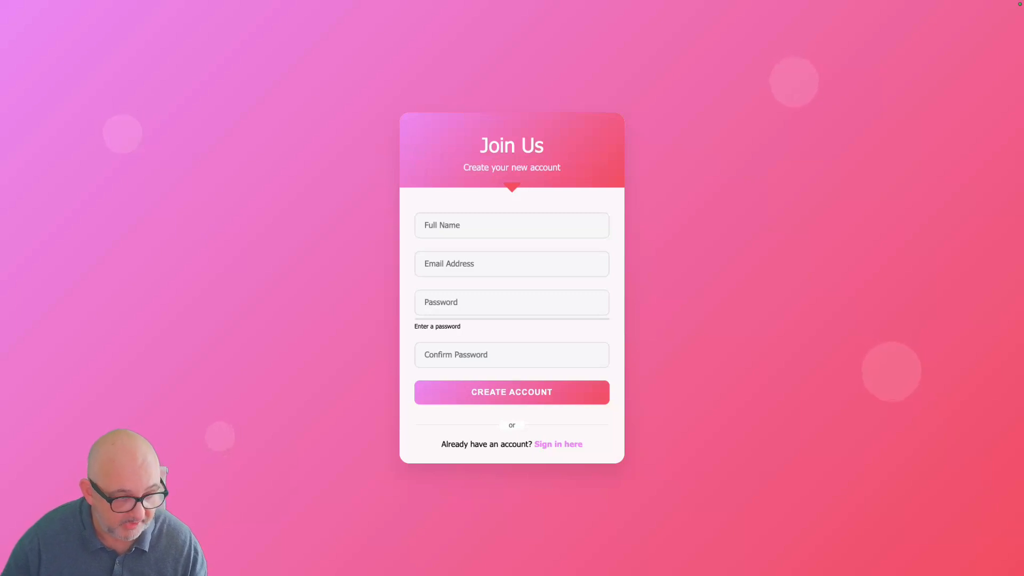
Return to the JVZoo compliance page and examine the VSL verification requirements.
mouse_move(587, 1)
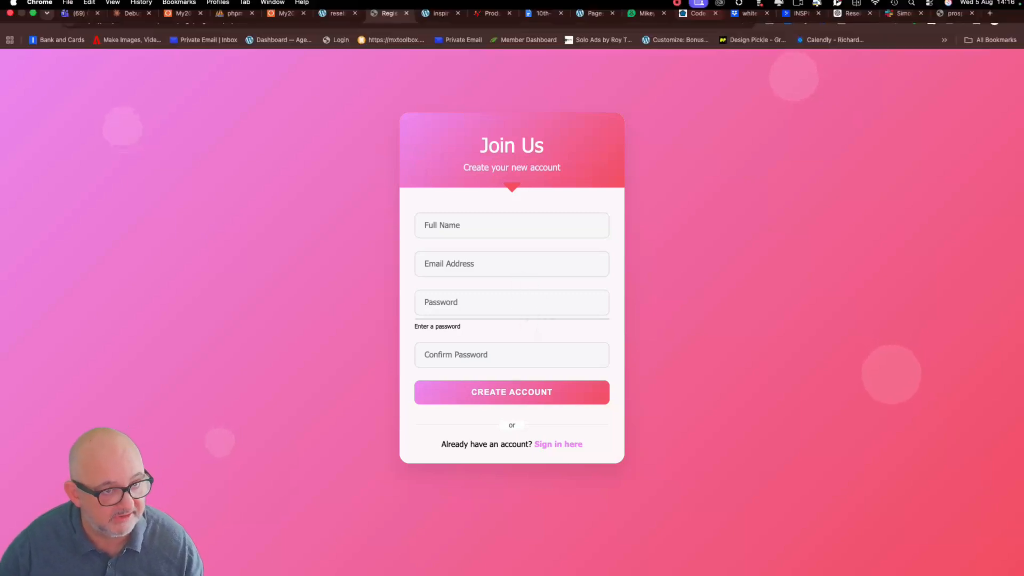
click(494, 25)
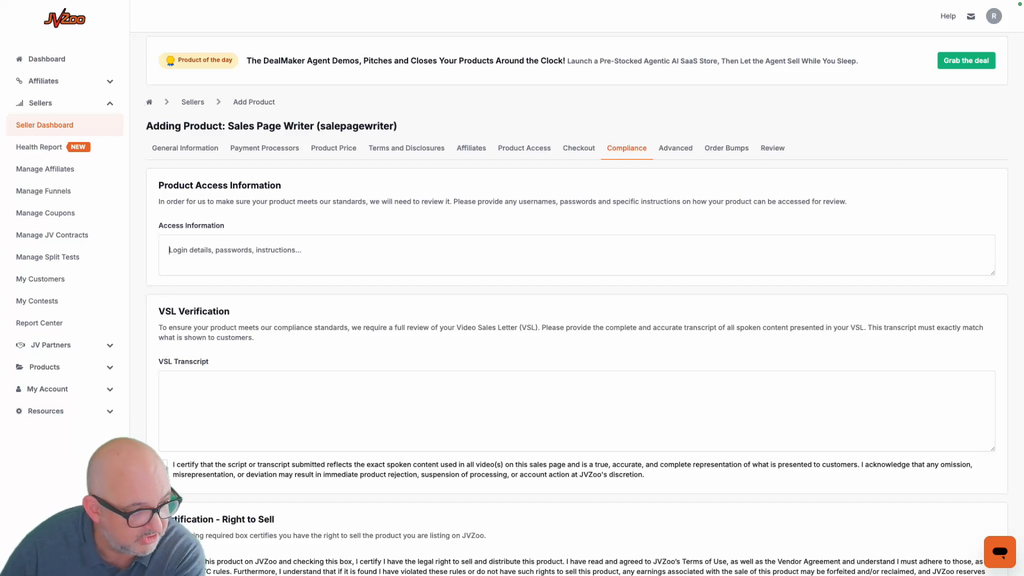
scroll(576, 320, down, 3)
drag(158, 173, 254, 199)
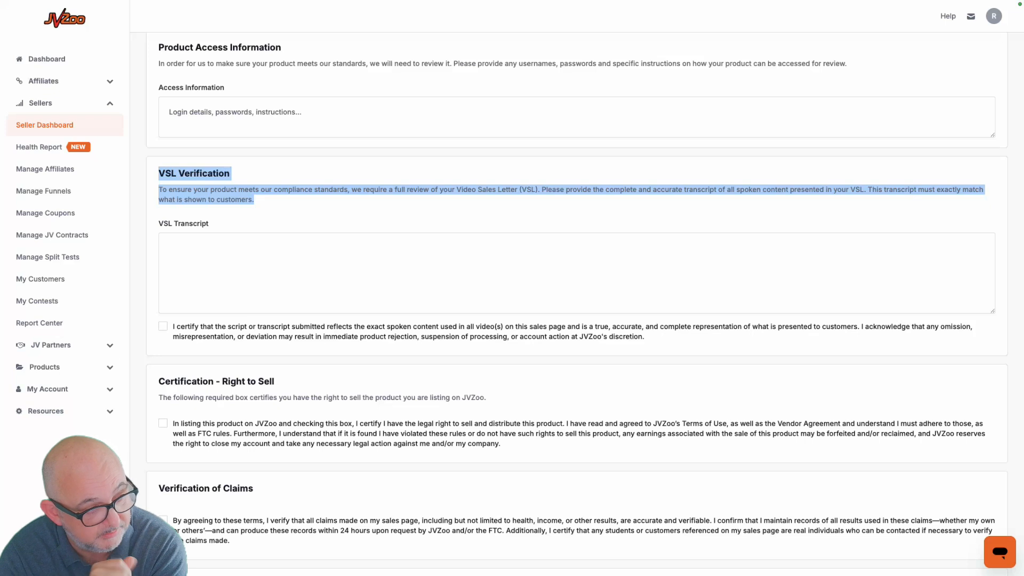
Accept the right-to-sell certification and the verification of claims for the product.
scroll(585, 304, down, 1)
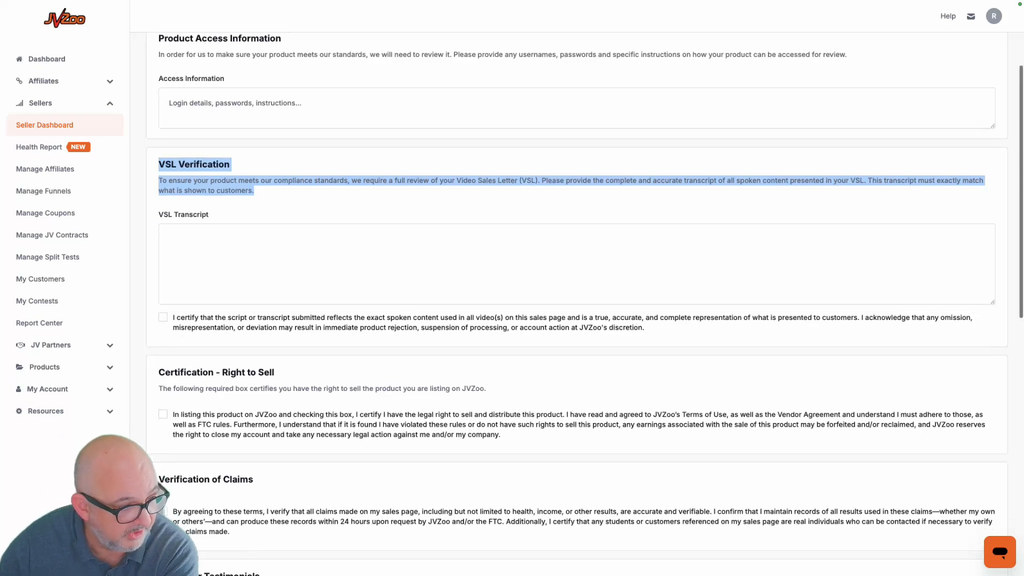
scroll(585, 304, down, 2)
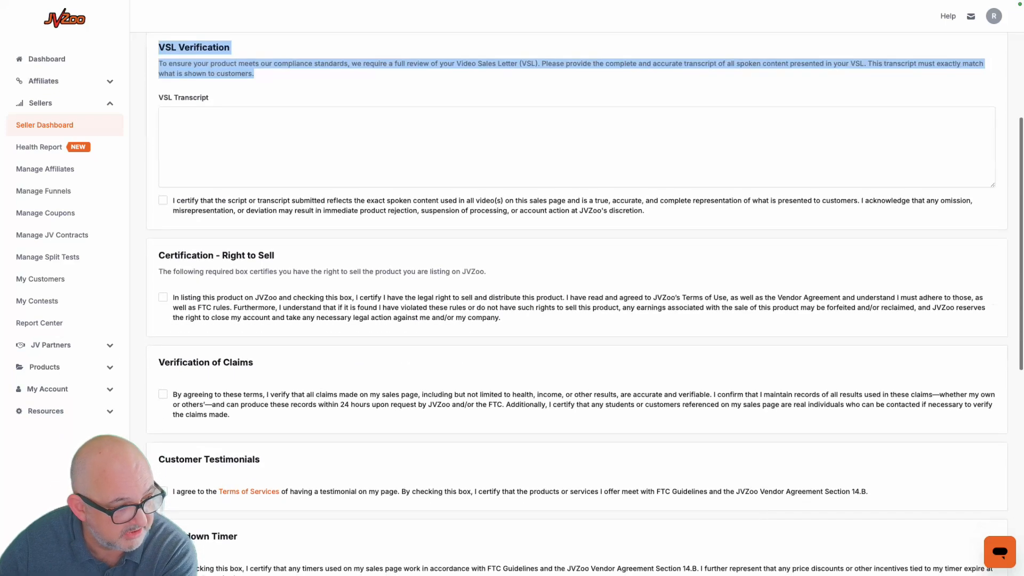
click(163, 297)
scroll(585, 304, down, 2)
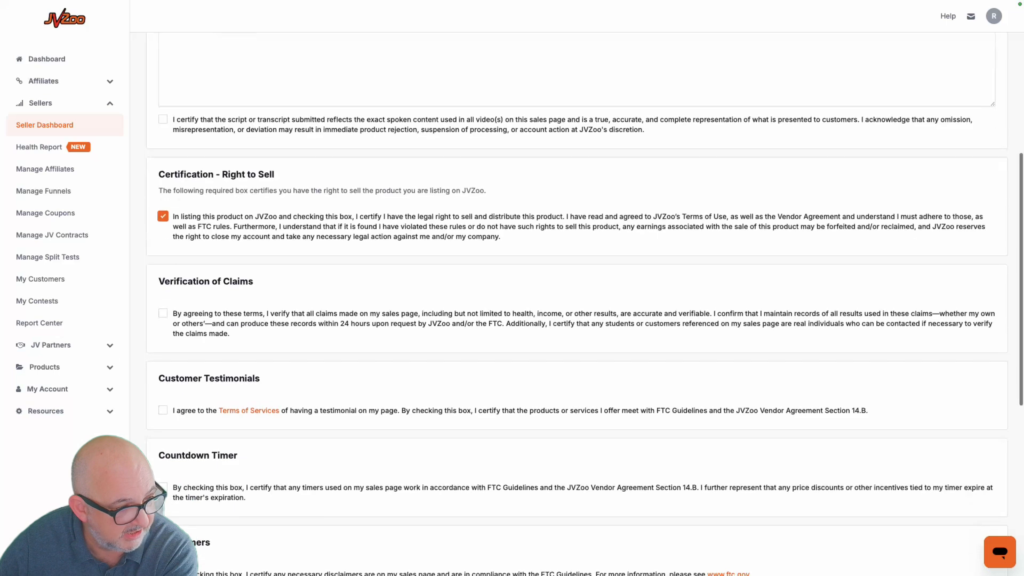
click(162, 313)
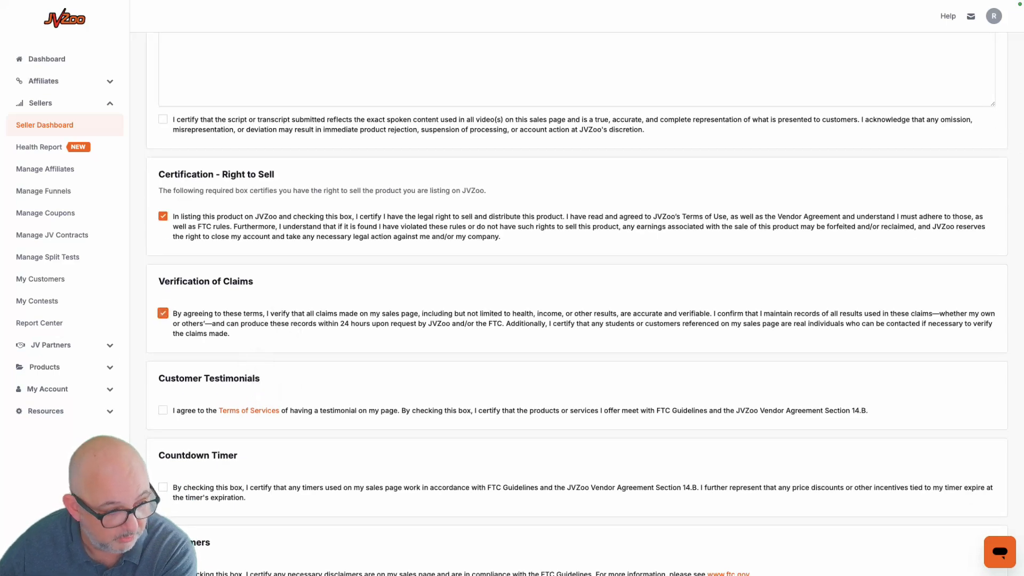
Accept the customer testimonials, countdown timer and disclaimers certifications on the compliance page.
scroll(576, 304, down, 3)
click(163, 299)
scroll(163, 301, down, 2)
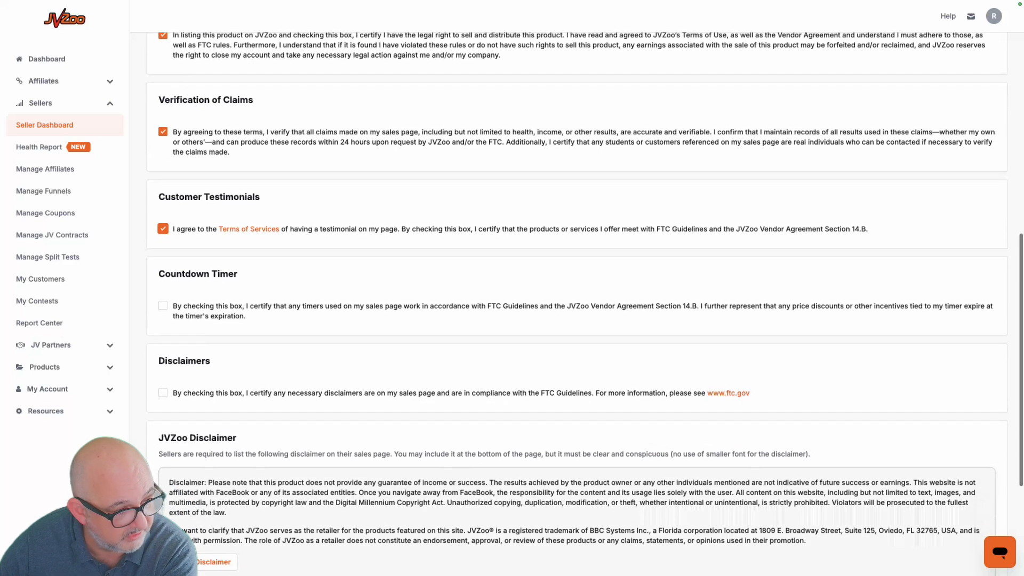
click(163, 305)
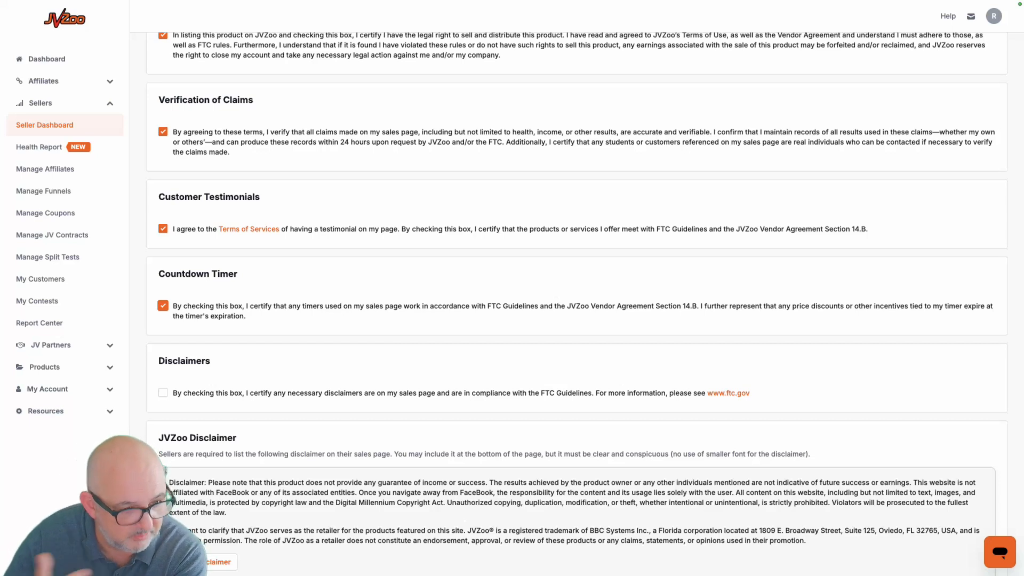
scroll(576, 304, down, 2)
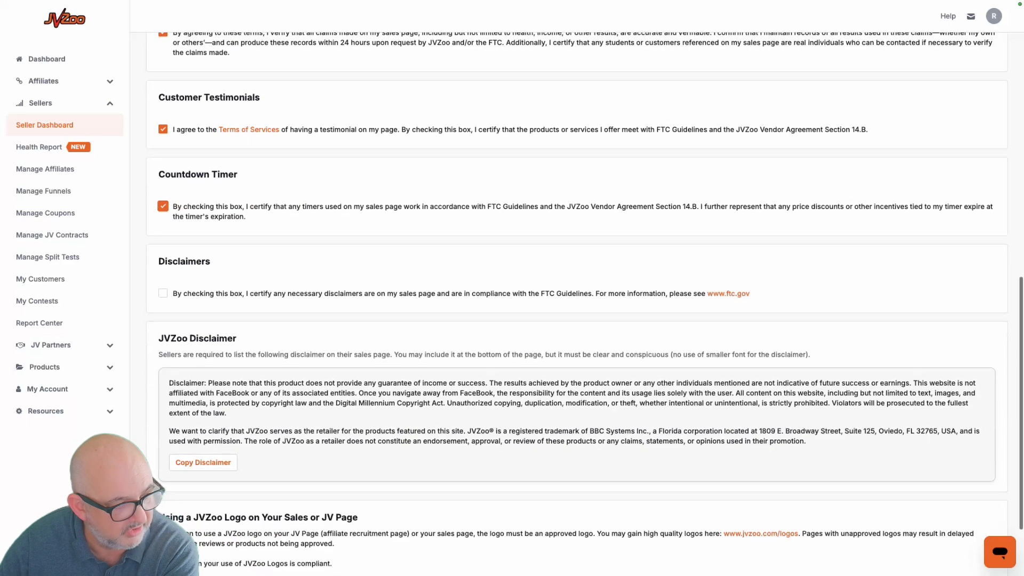
click(162, 292)
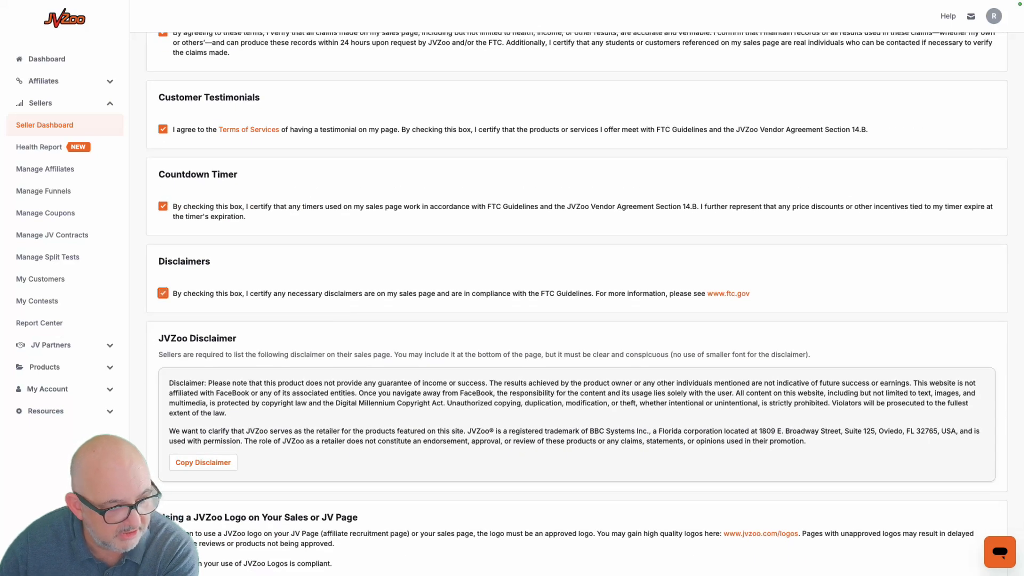
Copy the JVZoo disclaimer text and save the compliance draft to continue to the advanced settings.
click(204, 462)
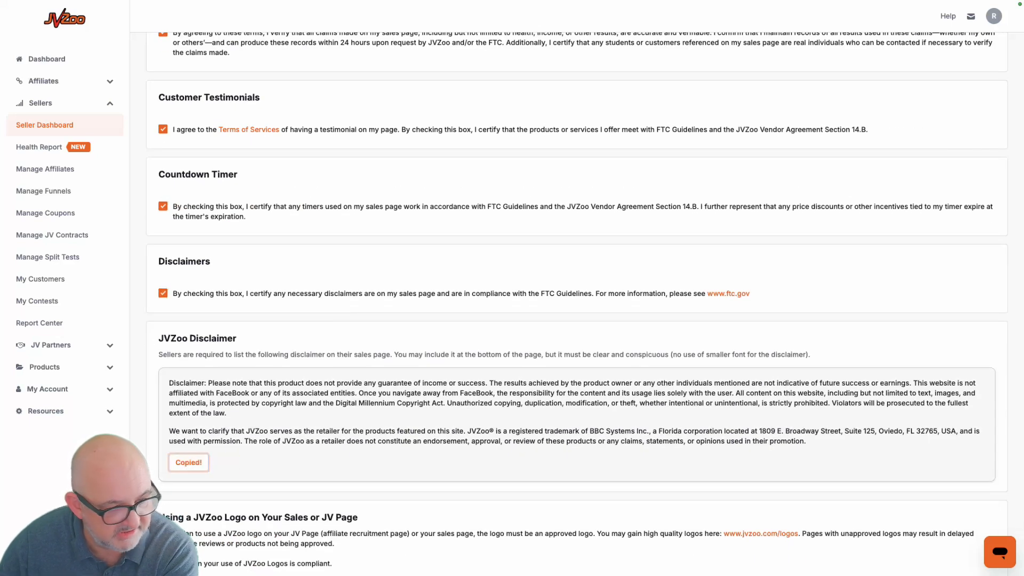
scroll(586, 299, down, 2)
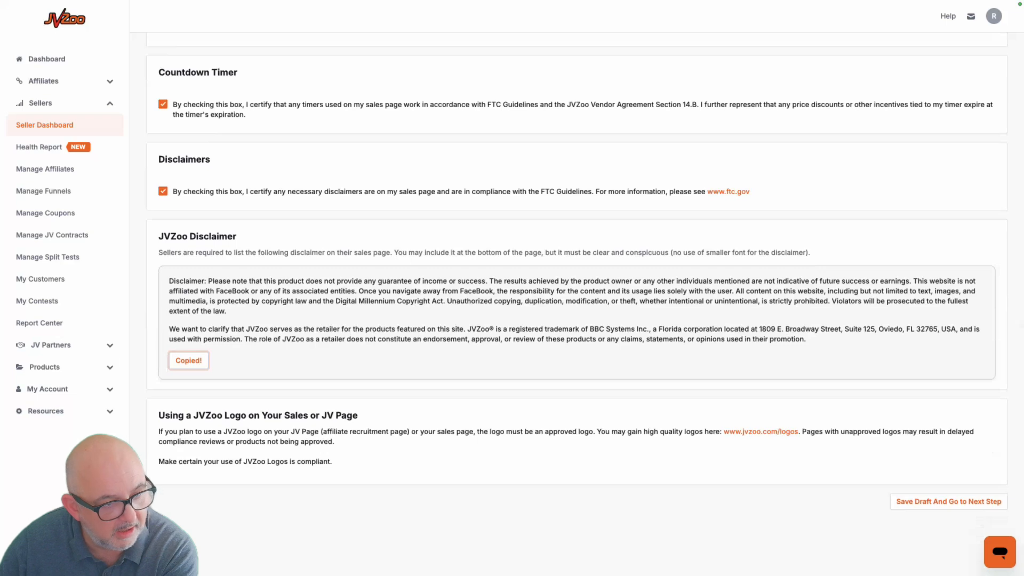
scroll(585, 304, up, 3)
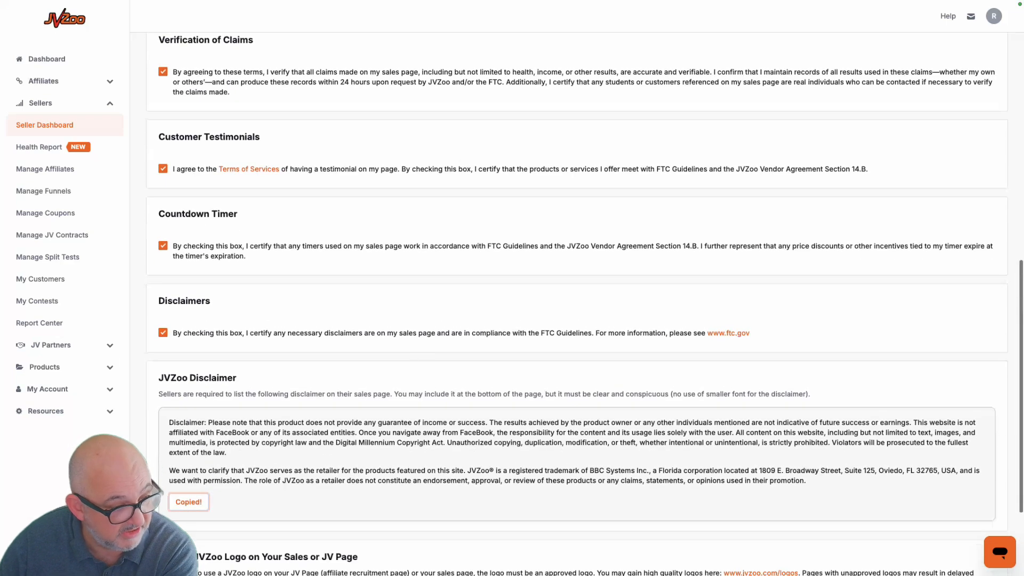
scroll(586, 300, down, 3)
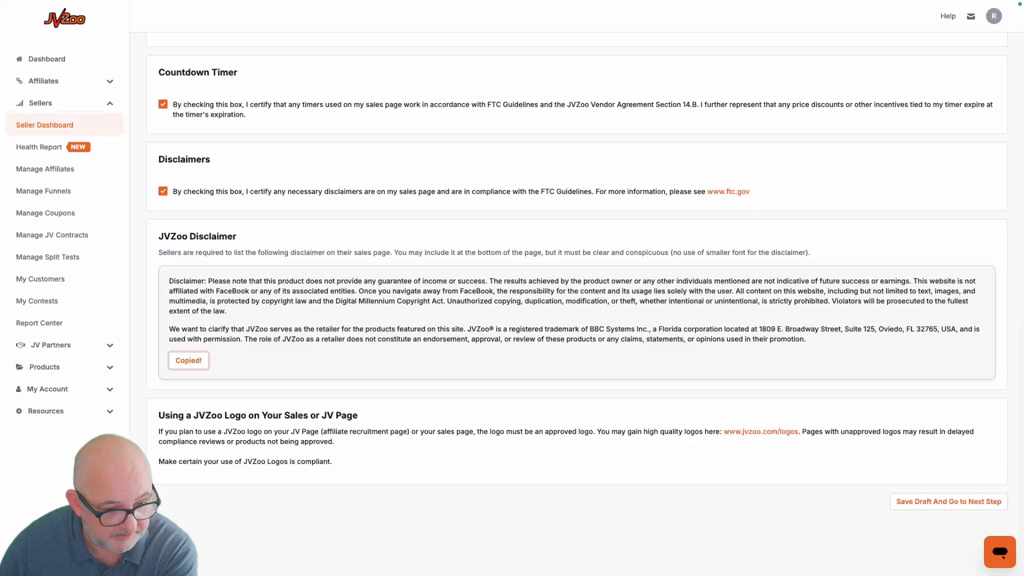
click(949, 501)
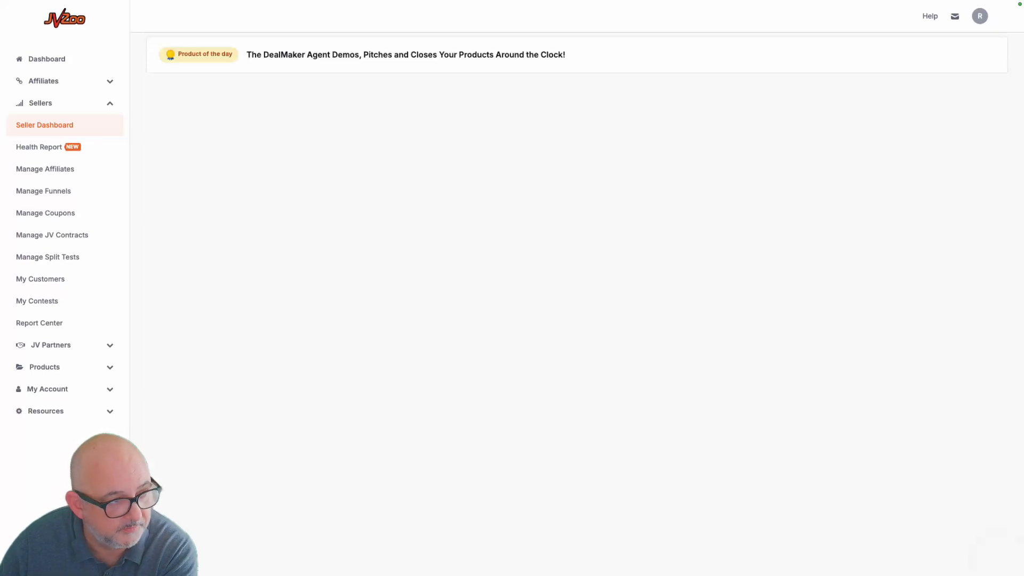
Enable the JVZIPN v1 / JVZIPN v2 / KeyGen / External Program integration and copy the JVZoo IPN URL from the salespage admin settings.
scroll(577, 304, down, 2)
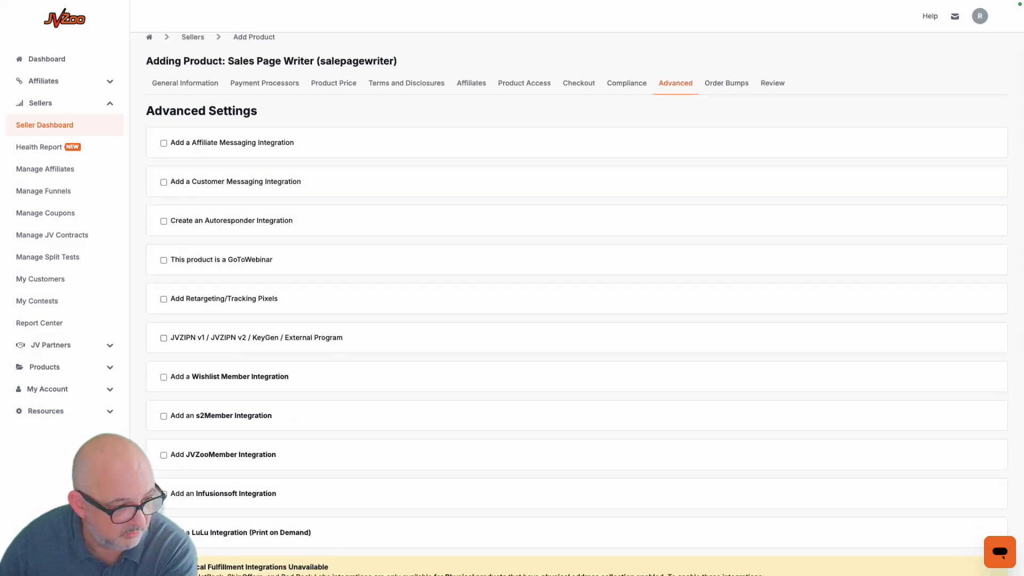
click(164, 338)
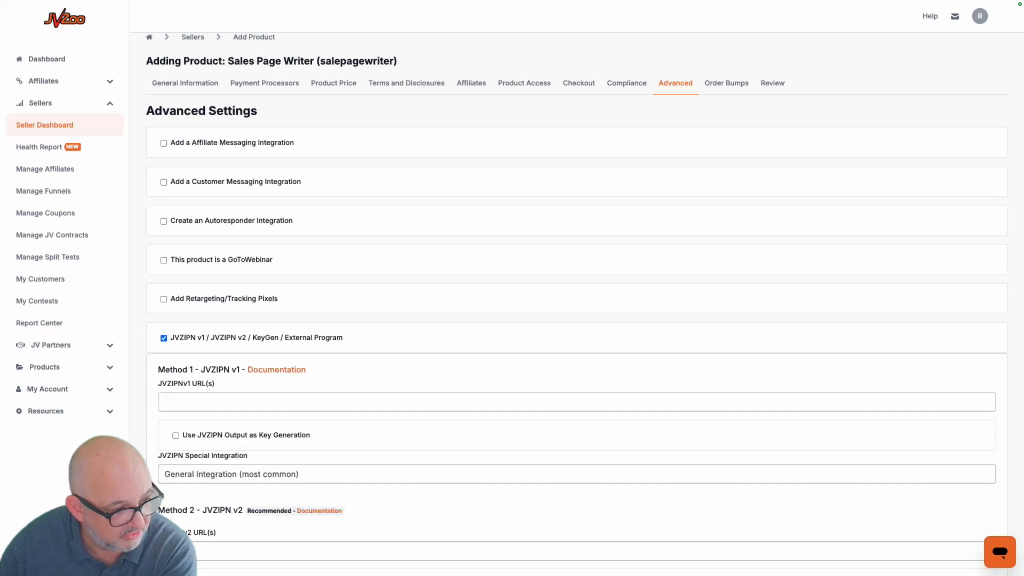
mouse_move(459, 1)
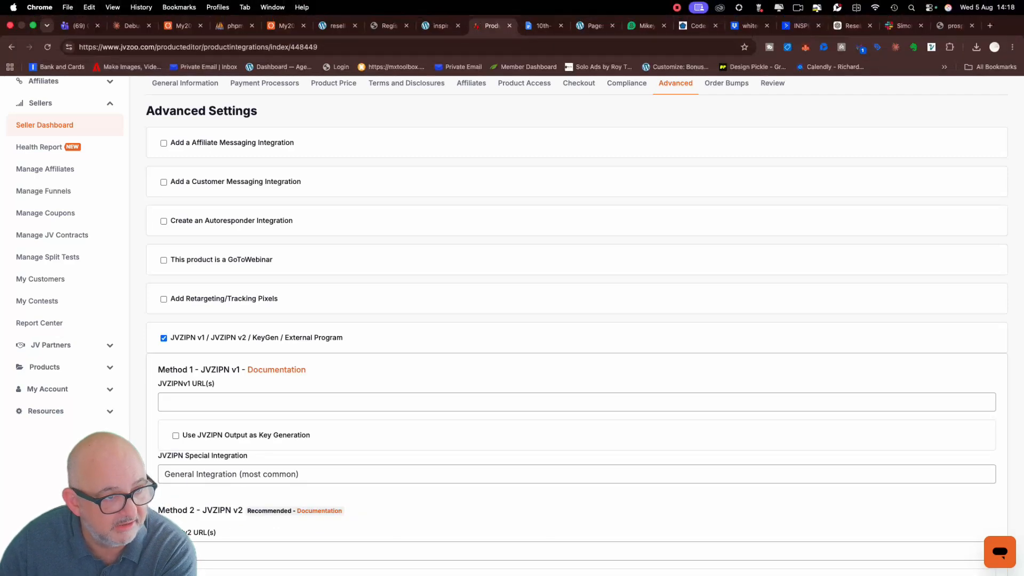
click(441, 26)
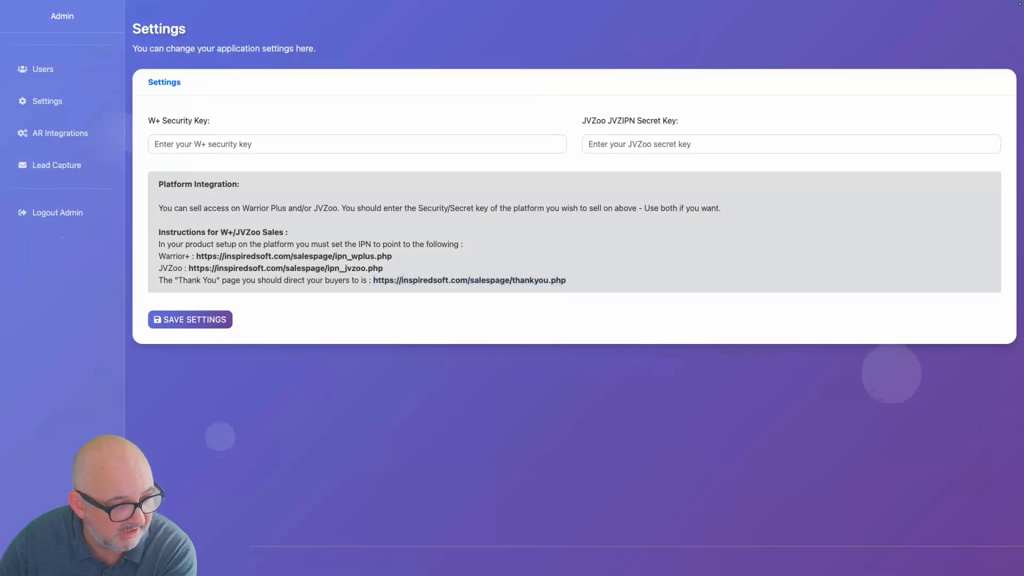
mouse_move(384, 268)
mouse_down()
mouse_move(189, 269)
mouse_move(383, 269)
mouse_up()
click(189, 268)
right_click(380, 268)
click(400, 290)
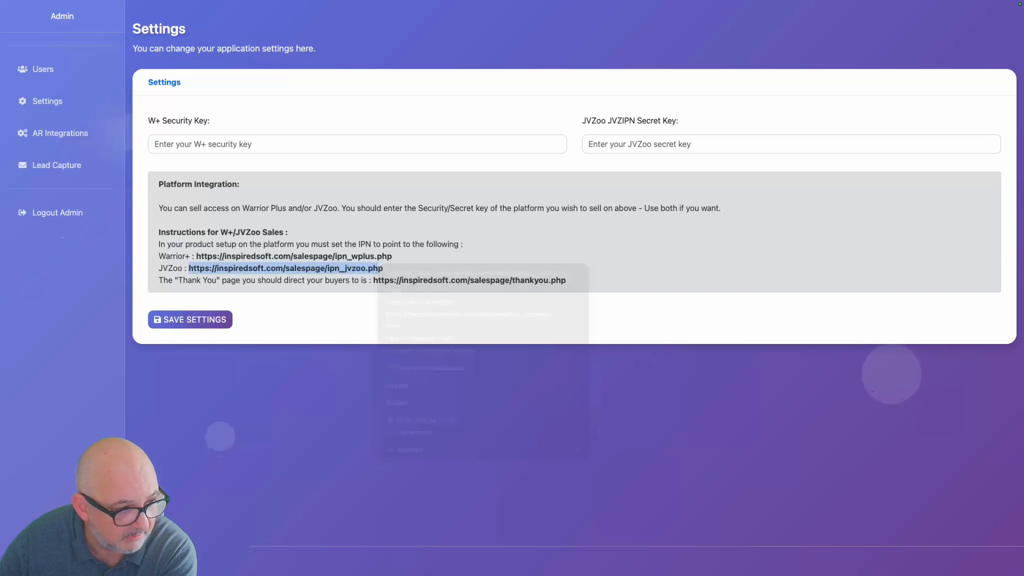
click(536, 287)
drag(189, 268, 382, 268)
right_click(380, 269)
click(392, 293)
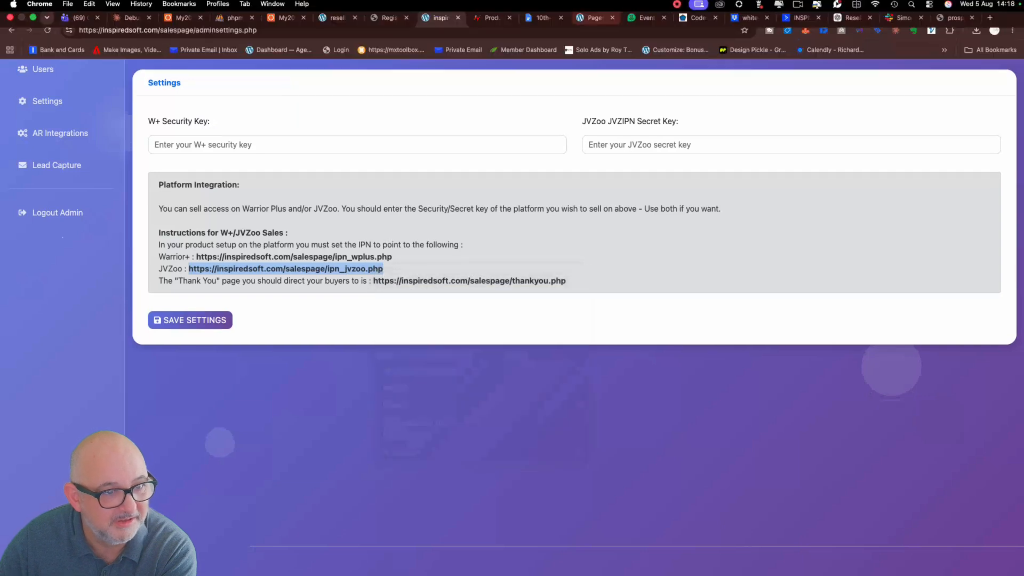
click(491, 25)
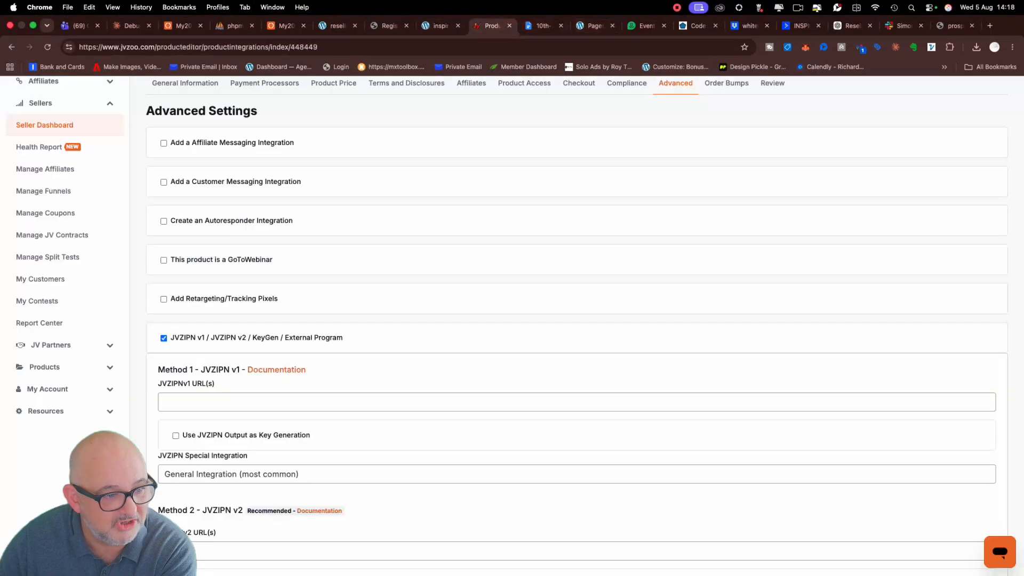
right_click(239, 403)
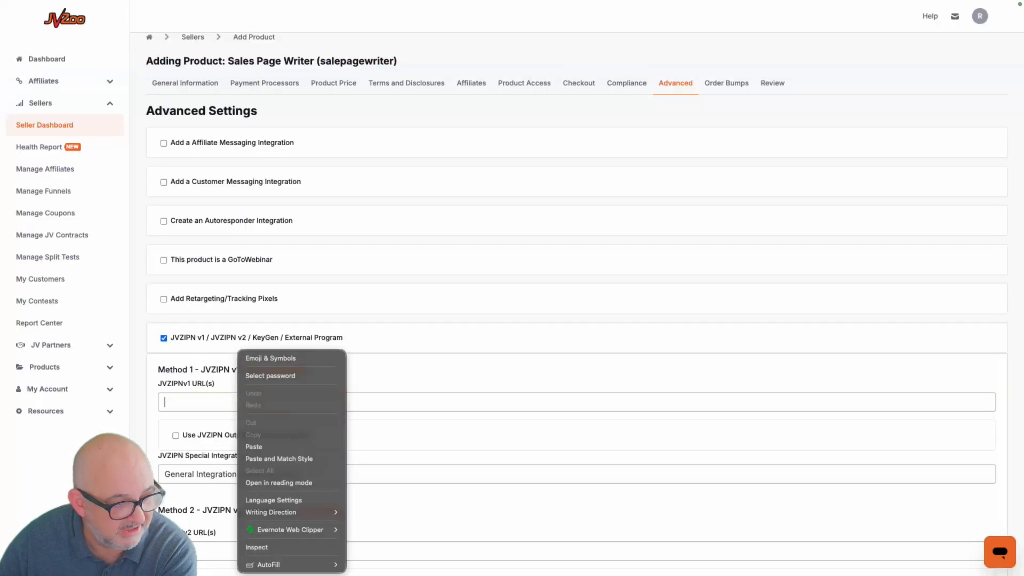
click(267, 447)
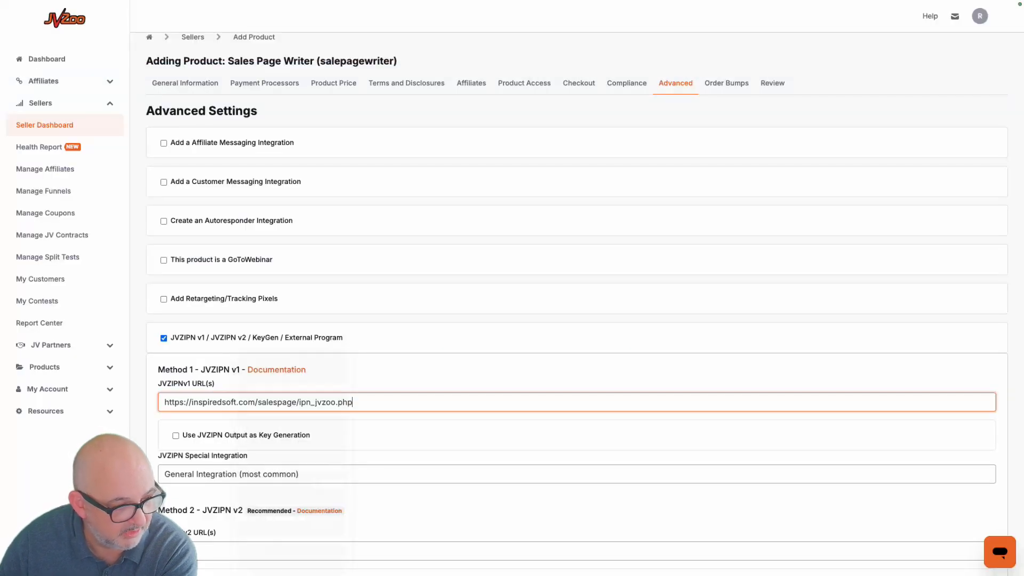
scroll(576, 320, down, 5)
scroll(576, 320, down, 5)
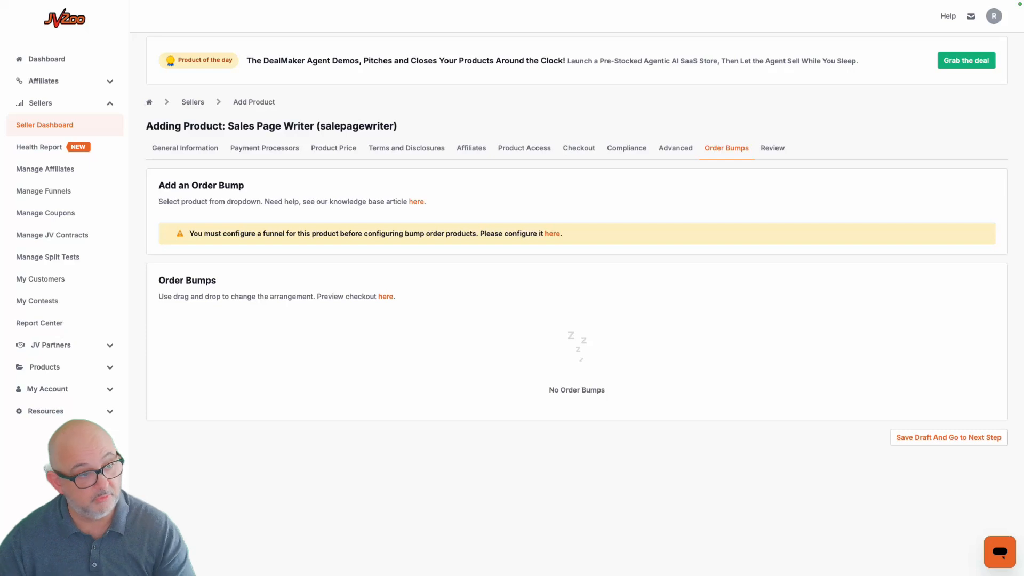
Save the draft without adding any order bumps and review the product overview through to the submission options.
click(949, 437)
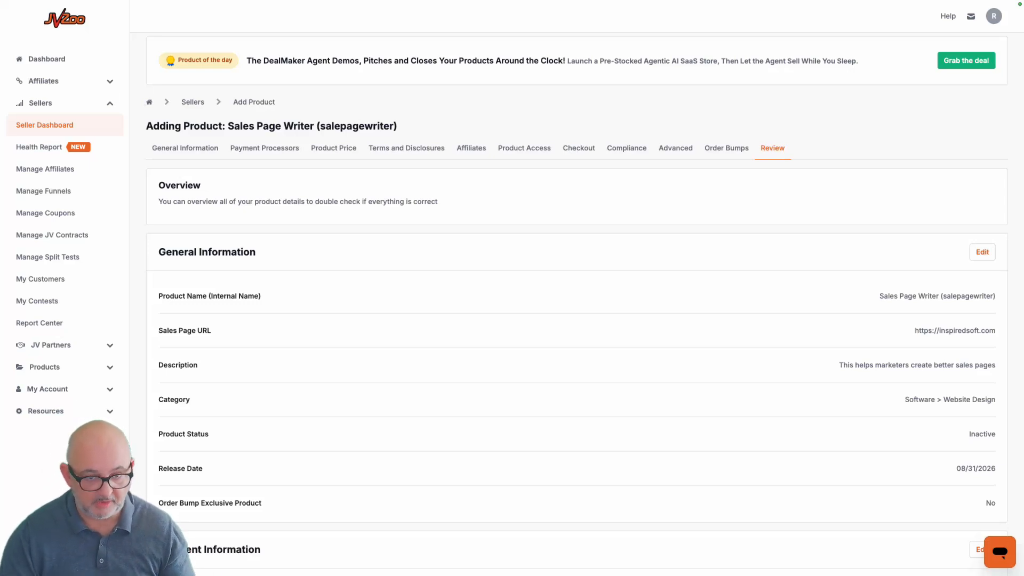
scroll(576, 288, down, 20)
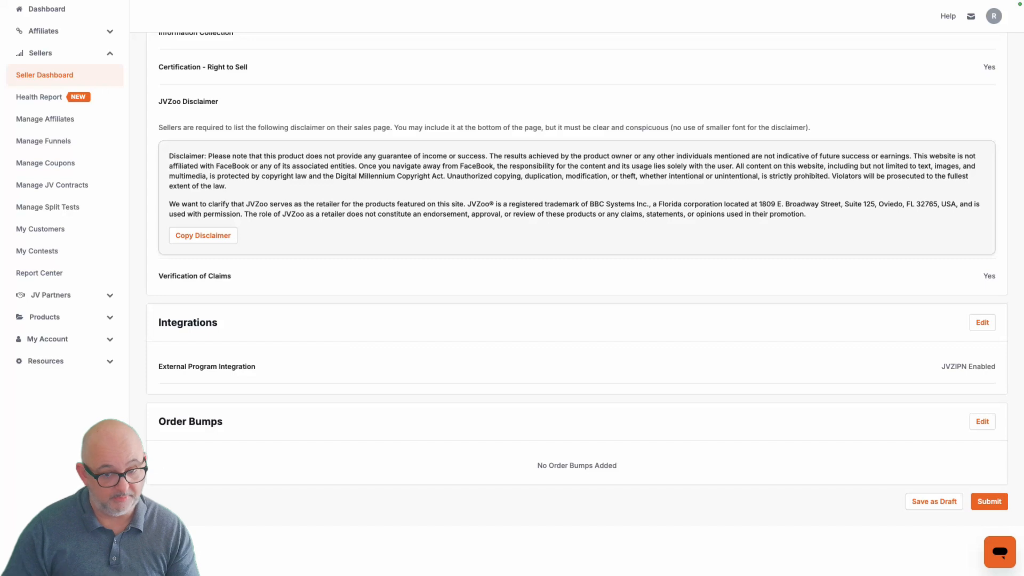
Switch to the salespage admin settings and open the list of autoresponder and webinar integrations.
mouse_move(592, 1)
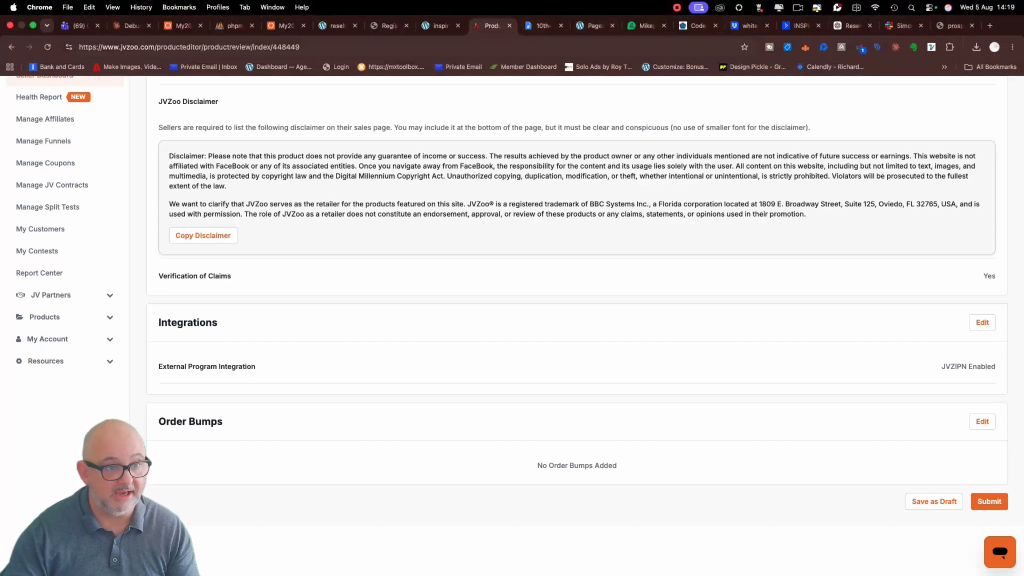
click(438, 26)
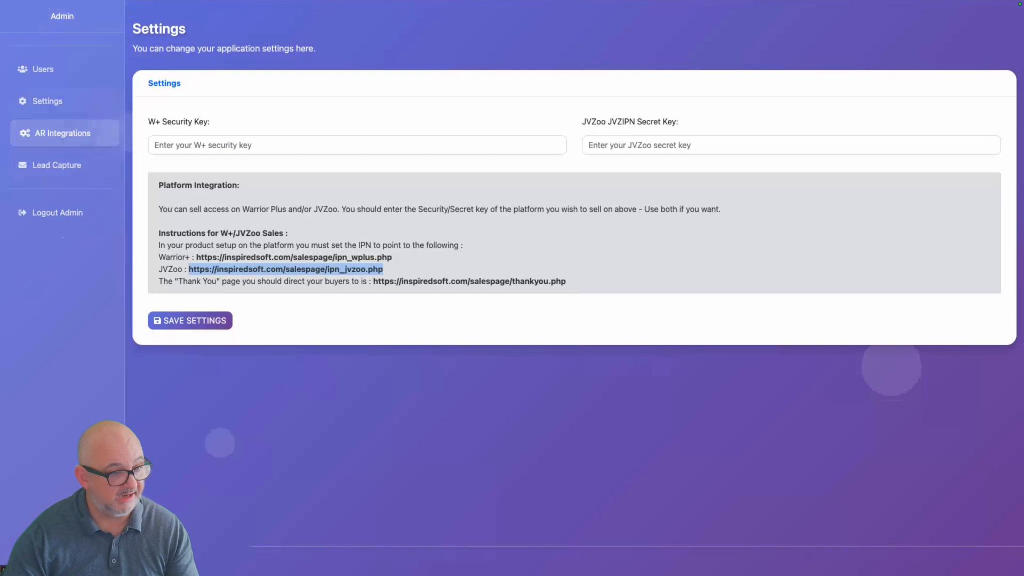
click(62, 133)
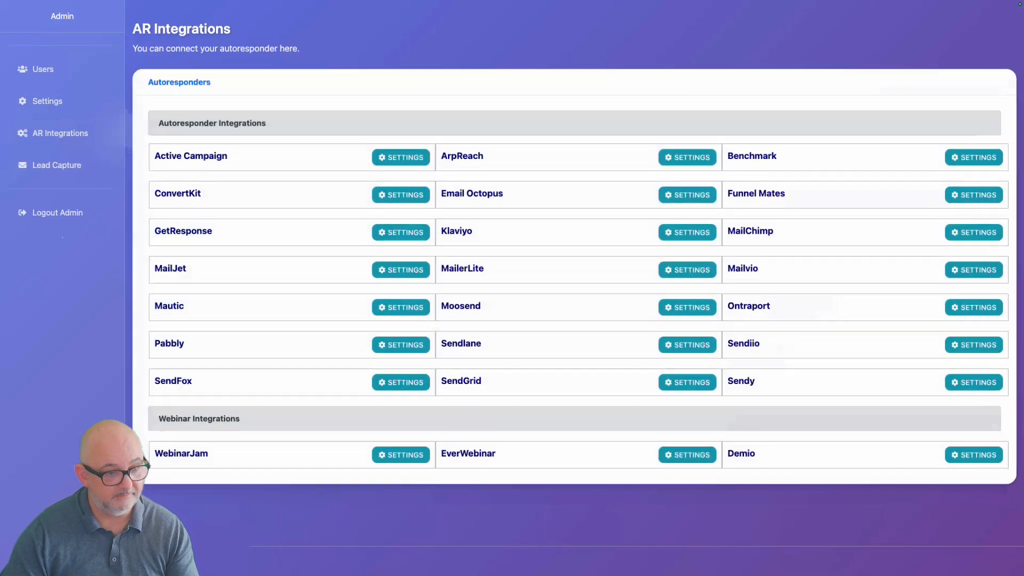